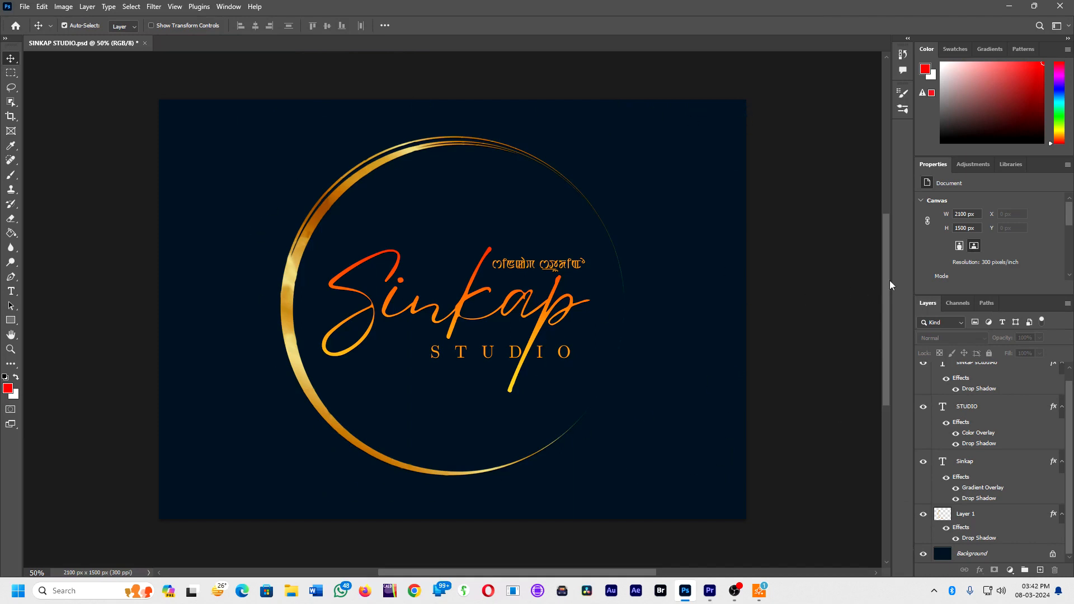
Step: Toggle the visibility of the logo's text layers to inspect each part, restoring them all
mouse_move(886, 280)
mouse_down()
mouse_move(888, 289)
mouse_move(888, 278)
mouse_up()
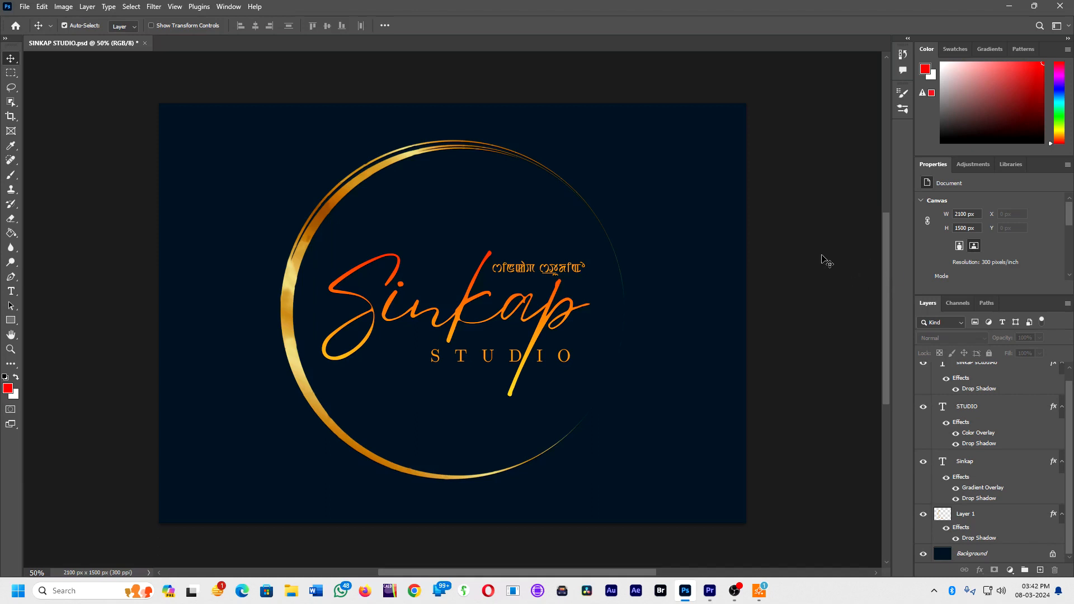
scroll(884, 291, down, 2)
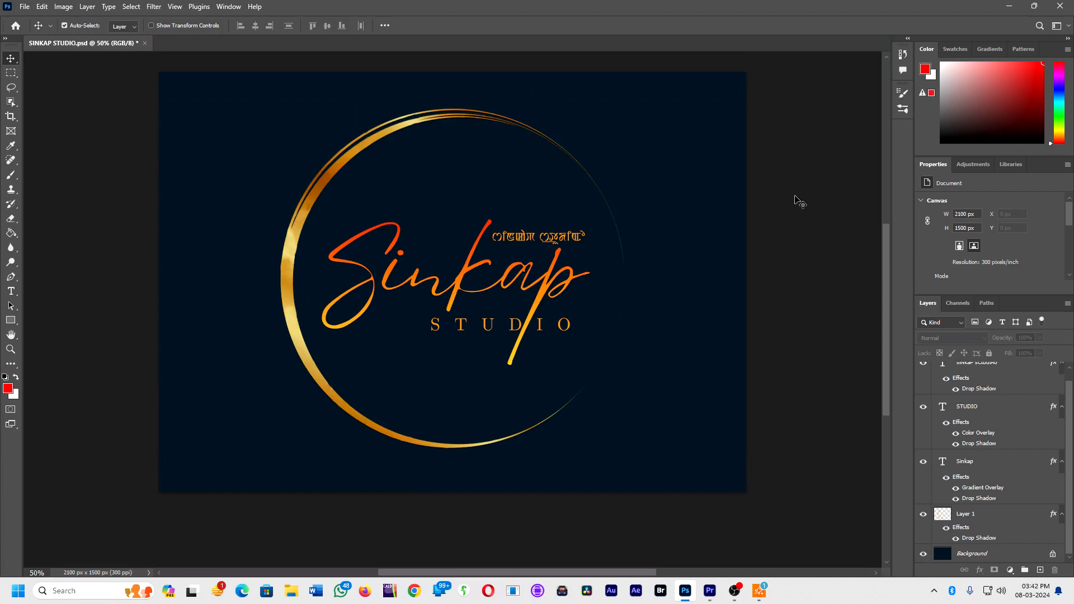
click(966, 408)
click(923, 409)
click(924, 462)
click(924, 364)
click(924, 364)
click(923, 408)
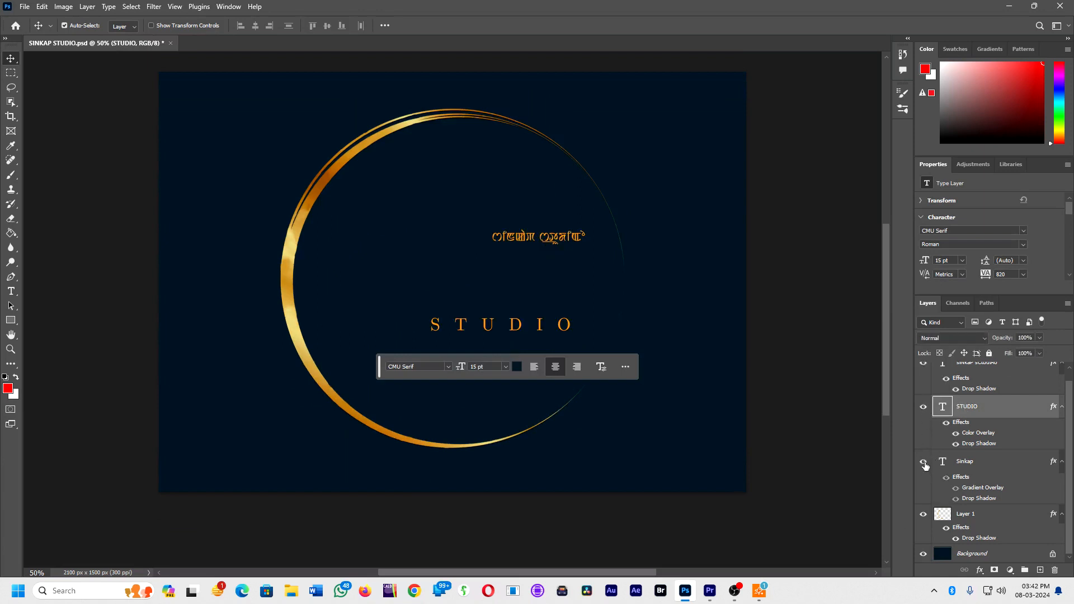
click(924, 462)
Step: Try a tracking of 60 on the Sinkap text layer, and undo the change
click(1001, 462)
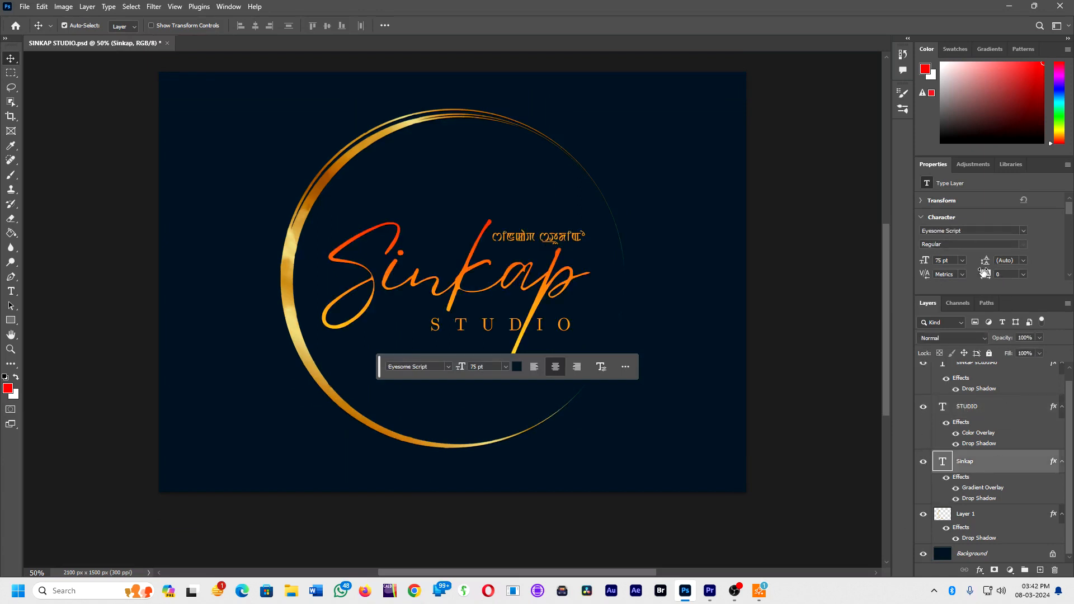
mouse_move(985, 274)
mouse_down()
mouse_move(1002, 276)
mouse_move(987, 280)
mouse_up()
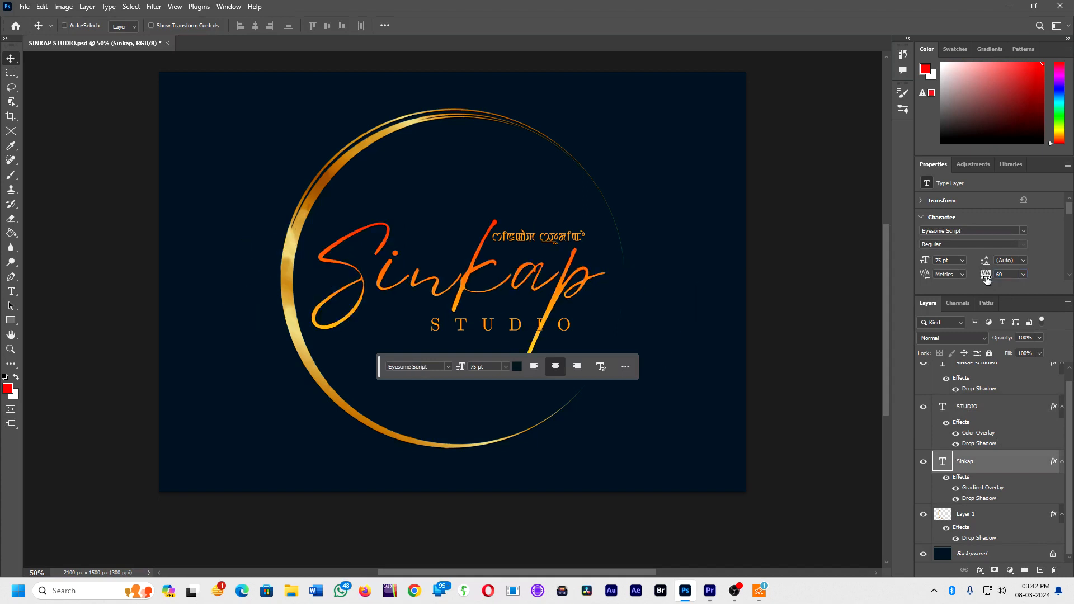
key(ctrl+z)
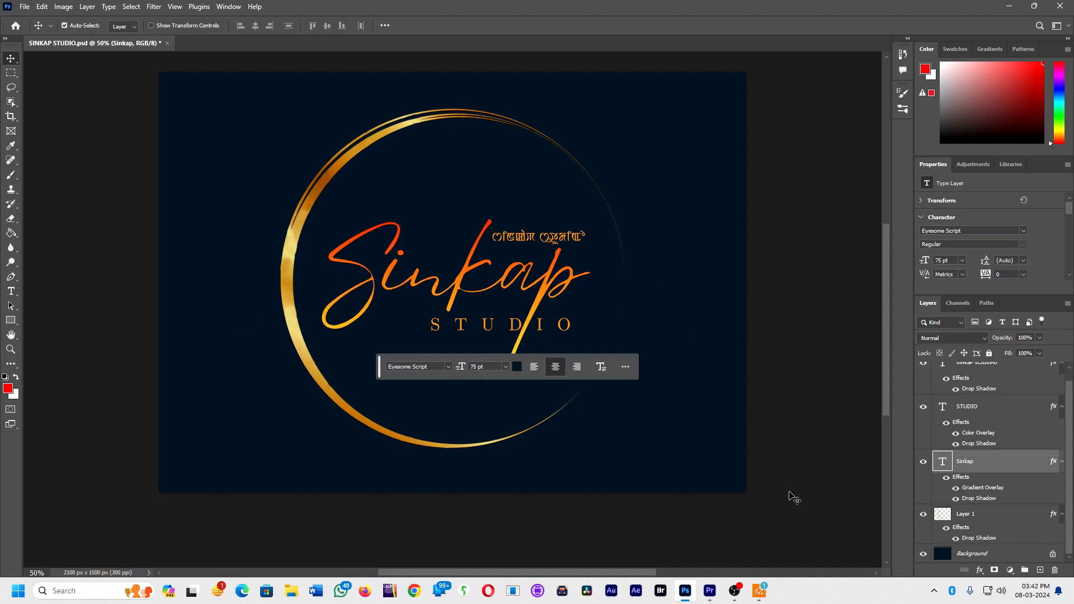
Step: Hide the Background layer and increase the drop shadow distance of the Sinkap text layer
drag(385, 375, 290, 558)
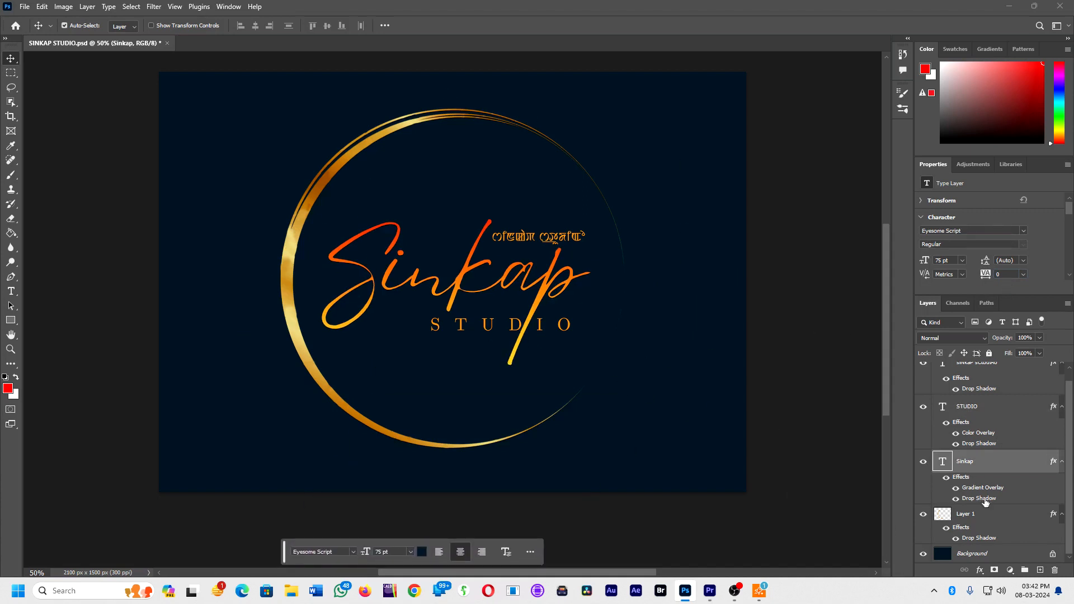
click(923, 554)
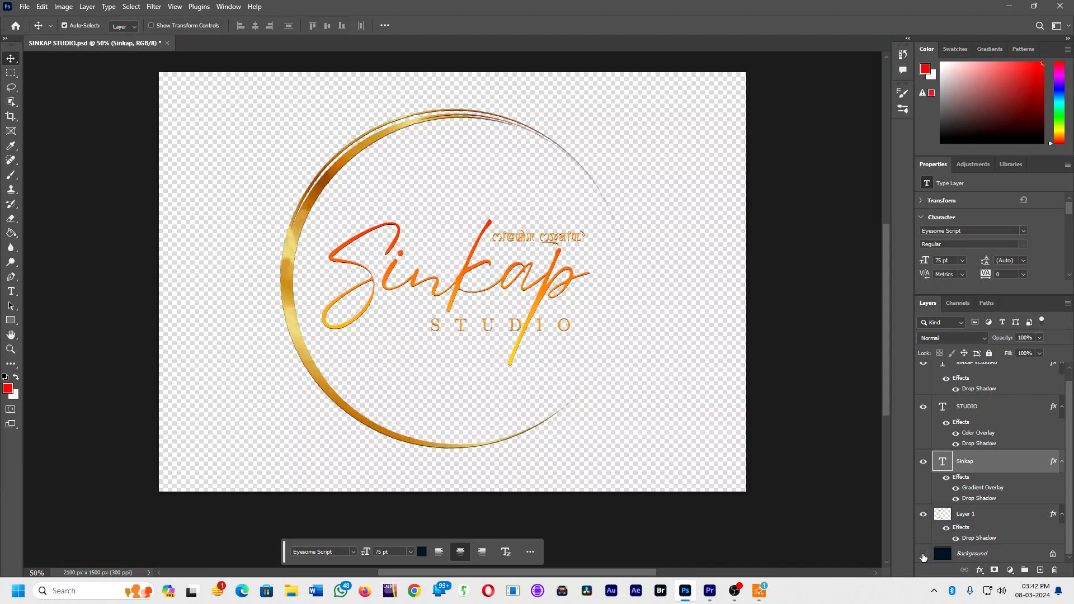
double_click(1007, 461)
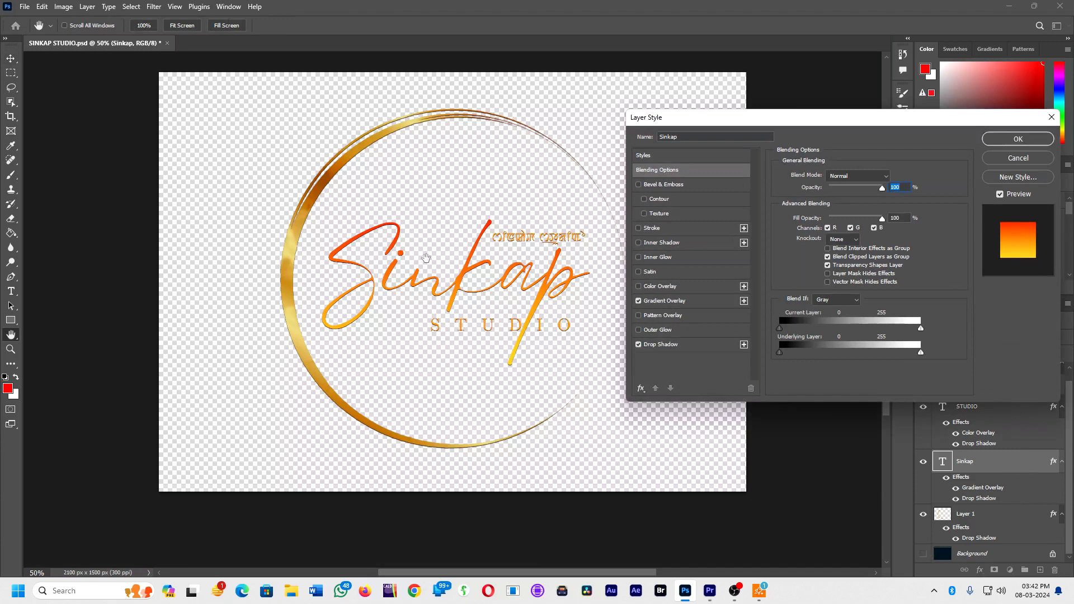
click(692, 344)
drag(822, 229, 825, 229)
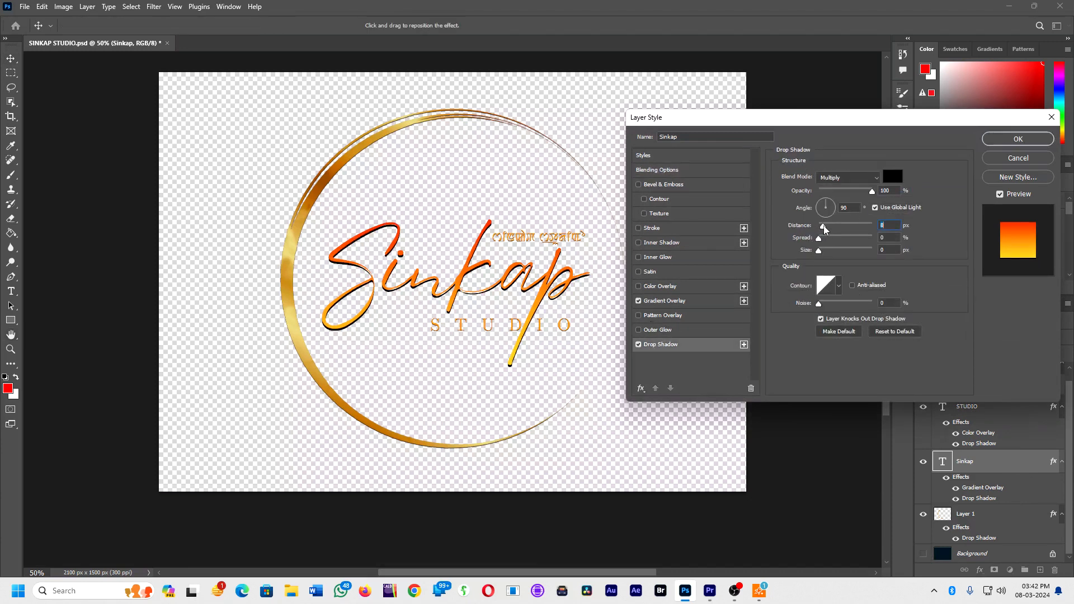
click(1019, 140)
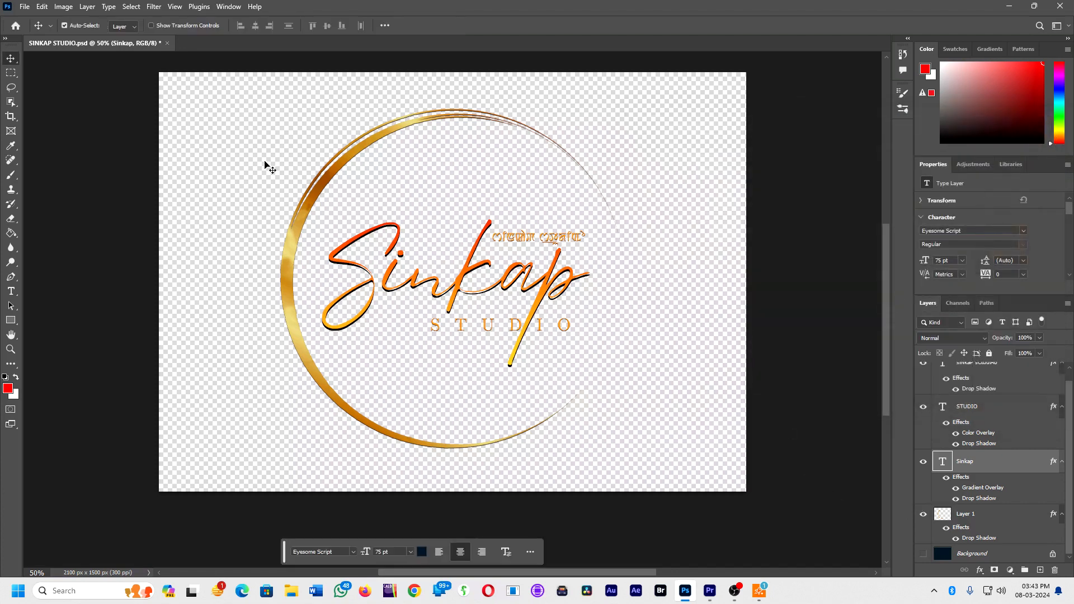
Step: Set up saving a copy of the logo in PNG format in the LOGO TRIAL folder on the Desktop
click(25, 6)
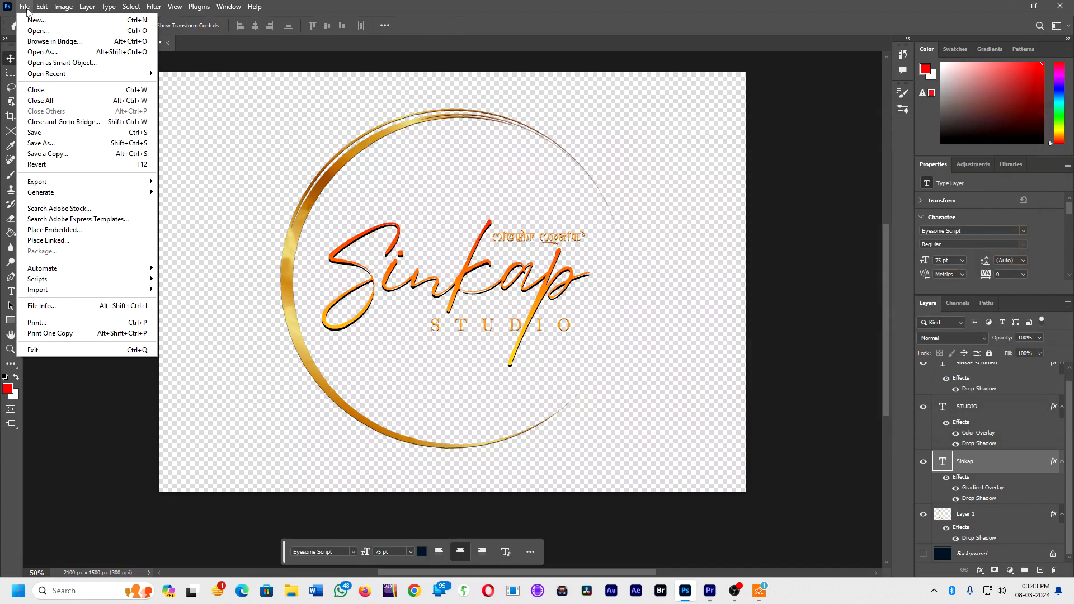
click(98, 153)
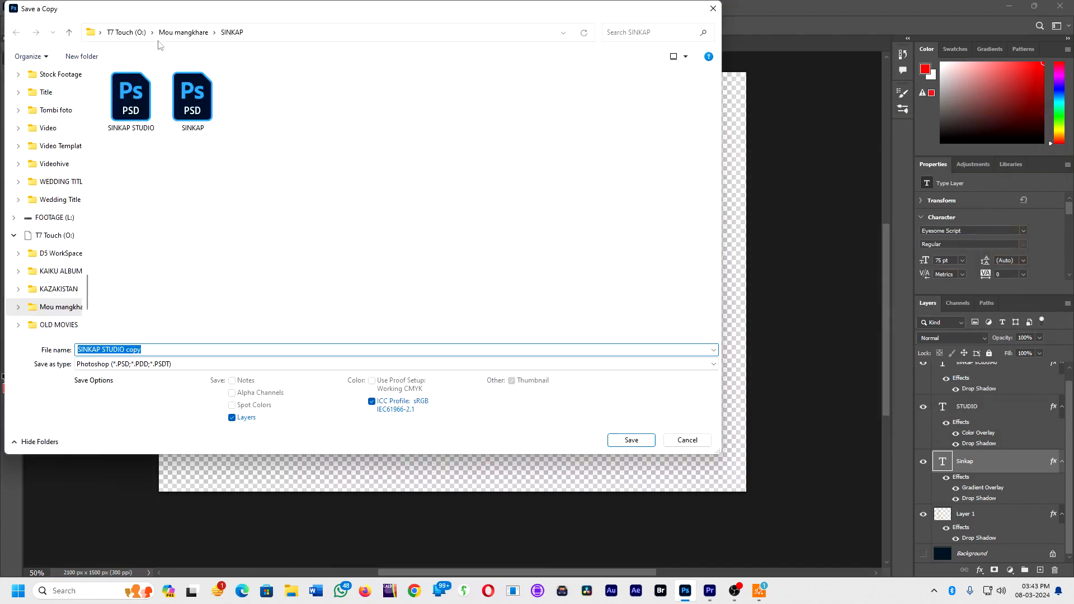
drag(88, 302, 87, 106)
click(47, 131)
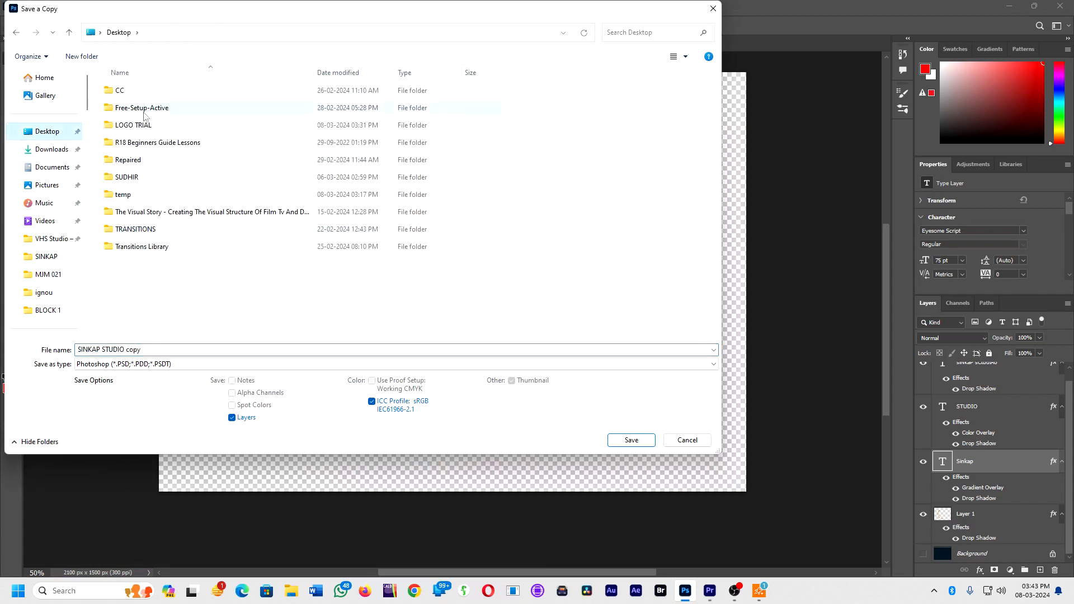
double_click(144, 125)
click(167, 365)
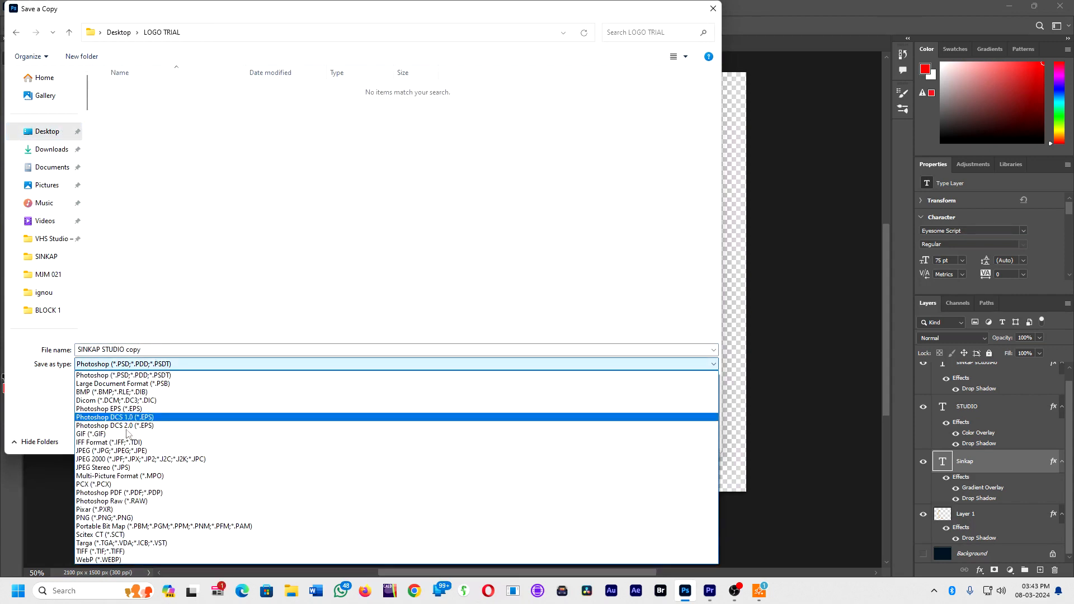
click(112, 518)
Step: Name the copy SINKAP STUDIO and save it over the existing PNG with the Large file size option
click(143, 349)
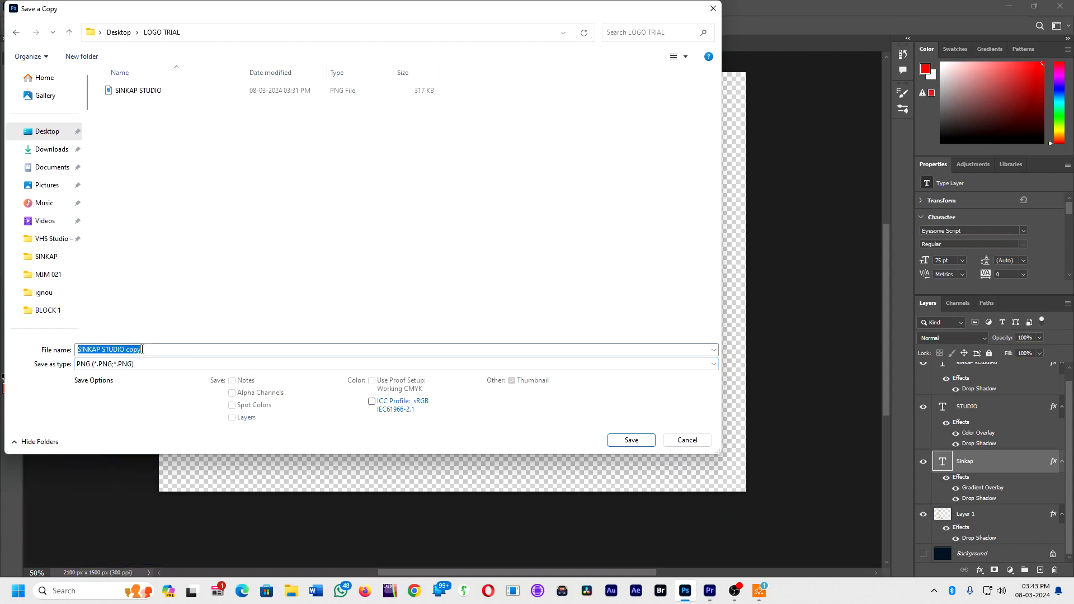
click(191, 351)
drag(142, 350, 126, 350)
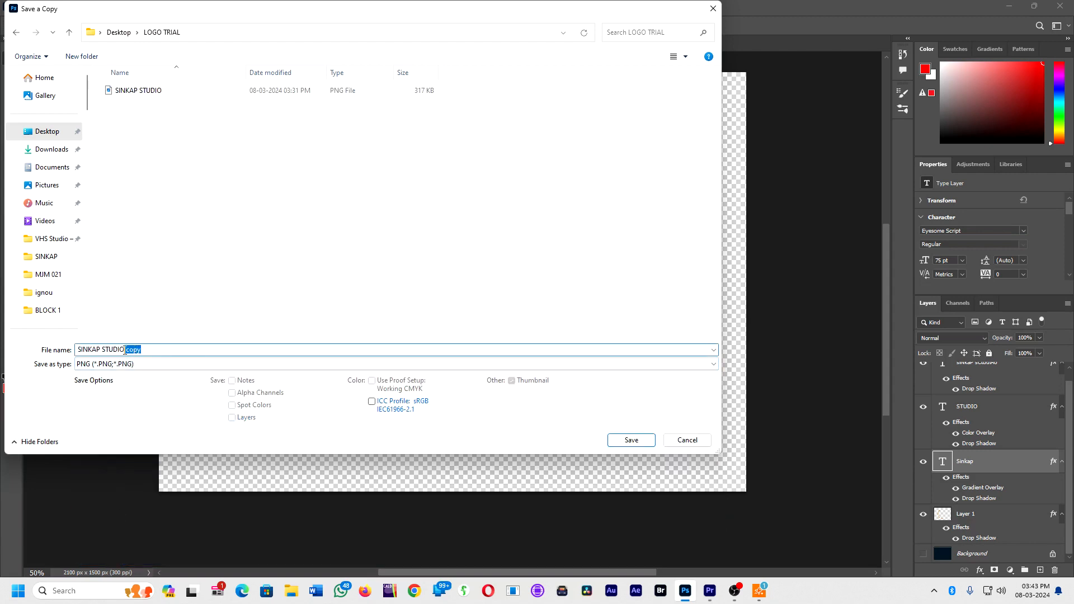
key(BackSpace)
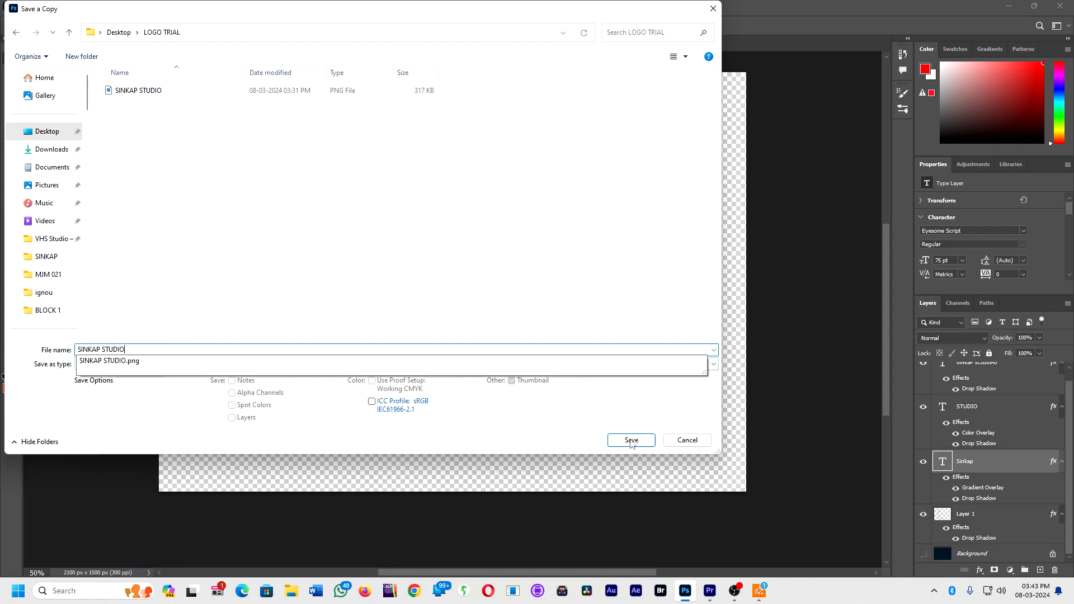
click(631, 440)
click(562, 295)
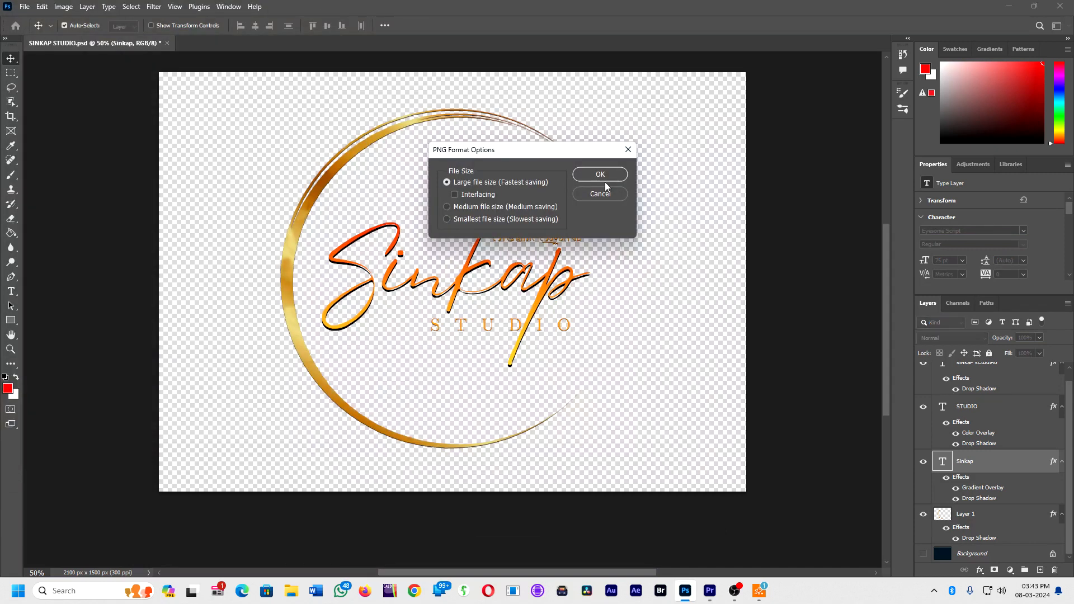
click(600, 180)
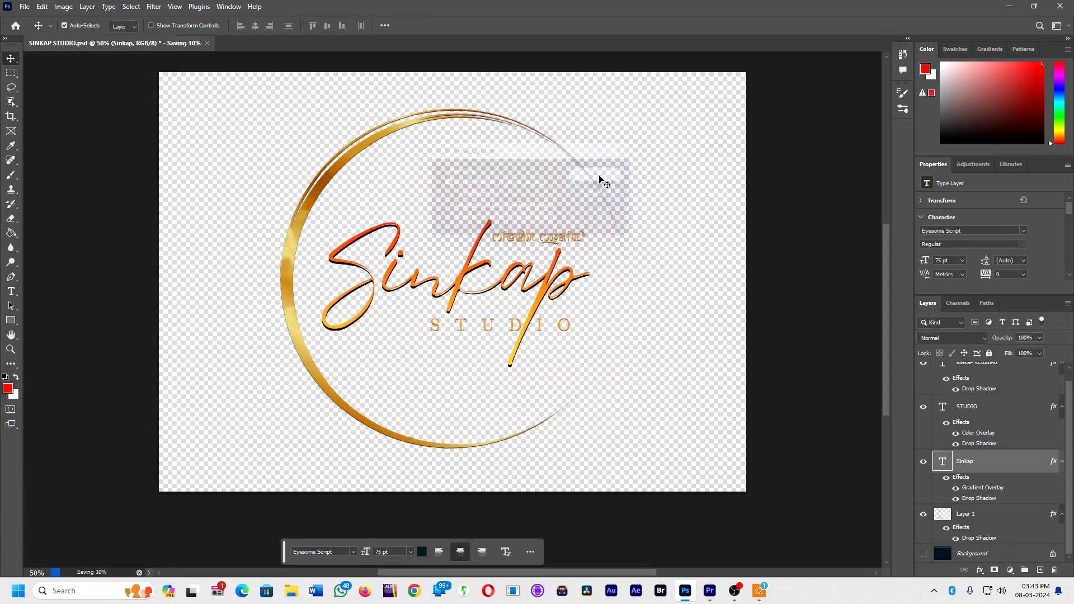
Step: Switch to Adobe Premiere Pro, set the playhead to 00:00:01:10 and select the 0C8A7144.mov clip in the timeline
click(1016, 9)
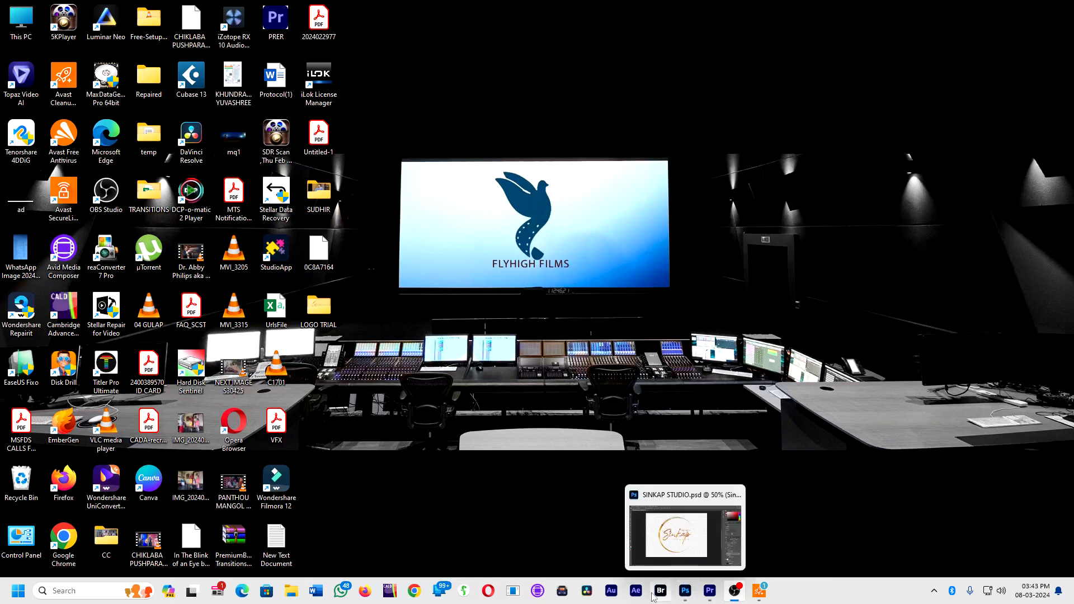
click(709, 591)
drag(257, 395, 428, 385)
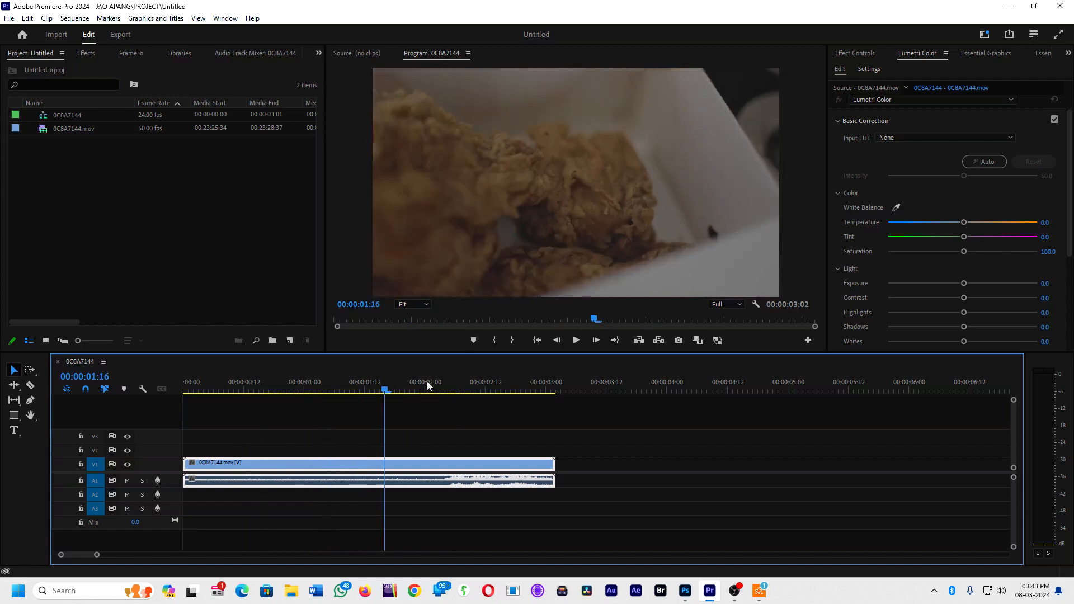
click(355, 387)
click(397, 463)
click(402, 462)
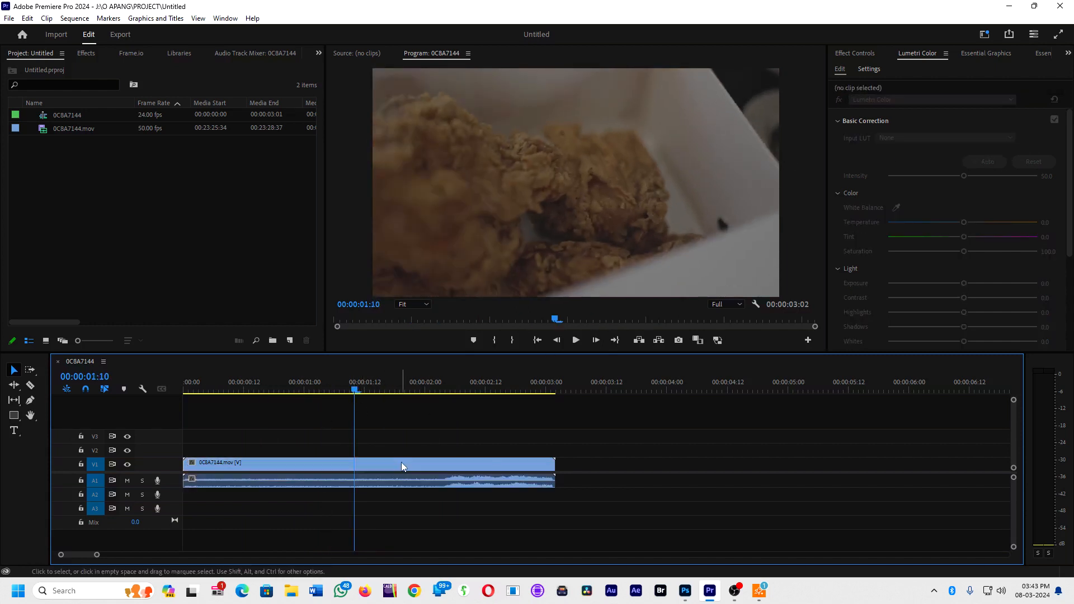
click(869, 69)
click(965, 154)
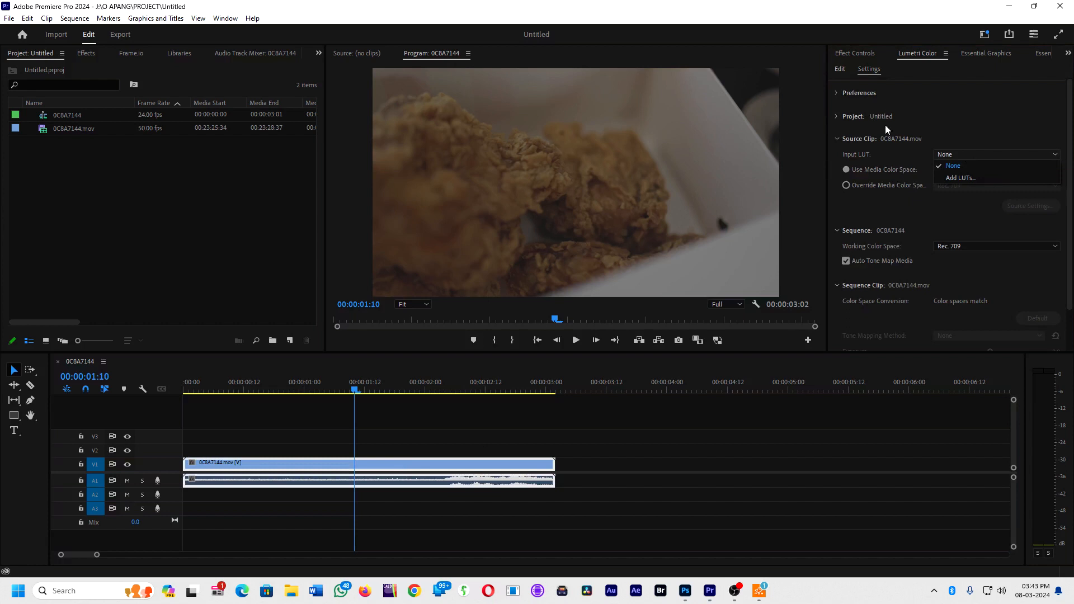
click(840, 69)
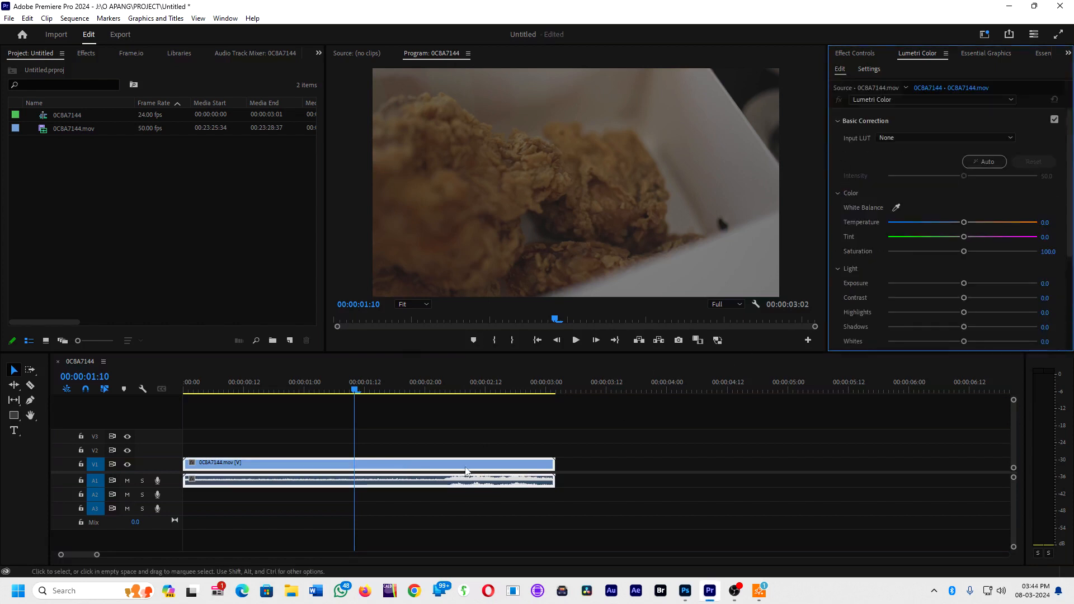
Step: Import the SINKAP STUDIO PNG from the LOGO TRIAL folder on the Desktop into the project
right_click(53, 232)
right_click(199, 182)
click(240, 270)
click(85, 117)
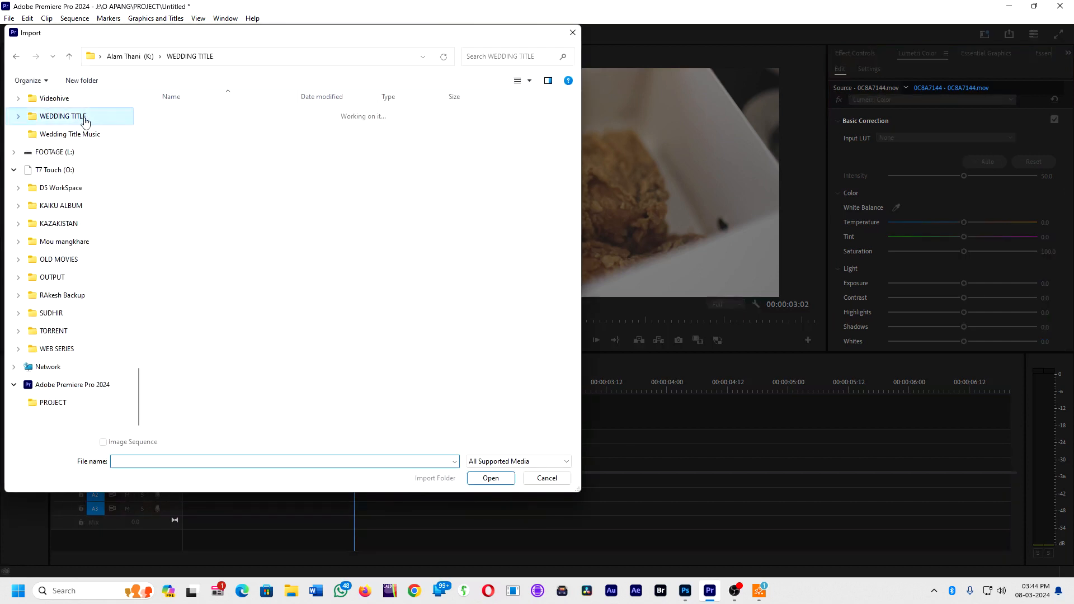
scroll(80, 220, up, 10)
scroll(80, 220, up, 5)
click(68, 156)
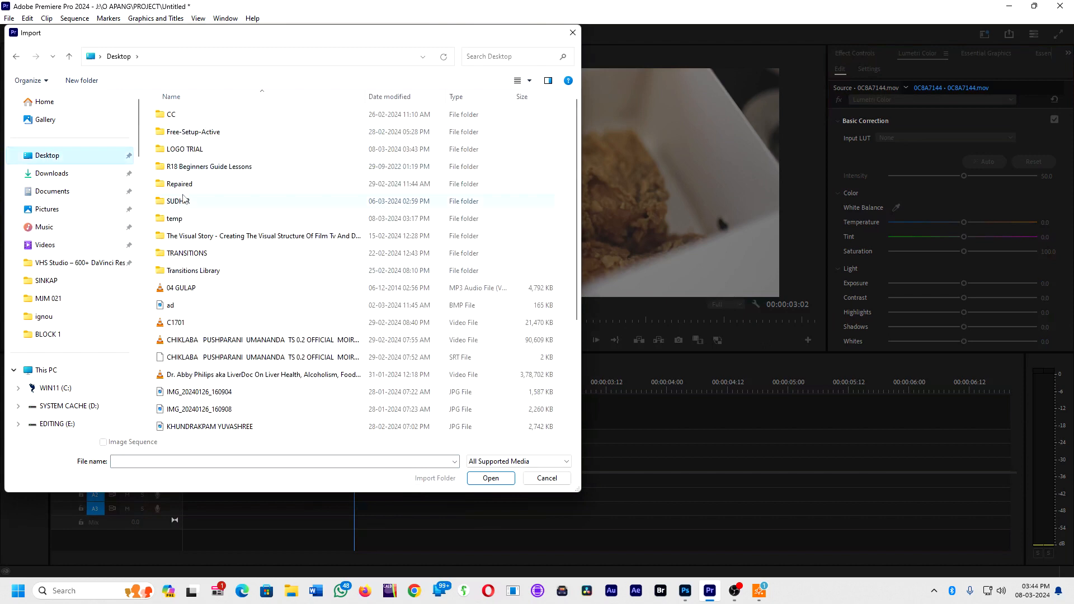
double_click(187, 149)
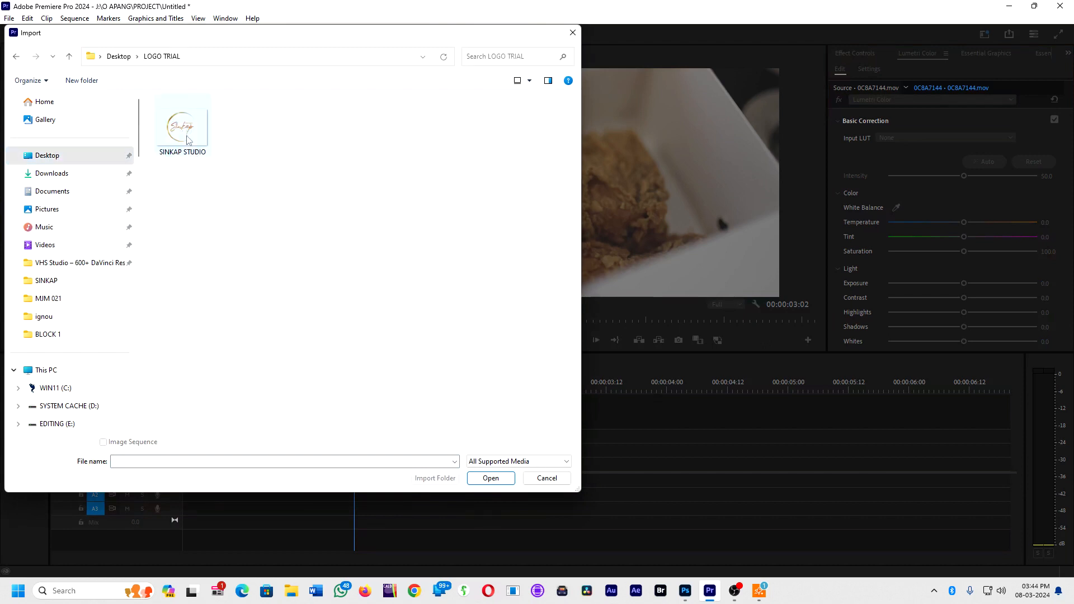
double_click(188, 139)
Step: Place SINKAP STUDIO.png on track V2 above the video and trim both ends to match the video clip's length
drag(230, 303, 339, 454)
drag(602, 454, 506, 453)
drag(841, 451, 556, 449)
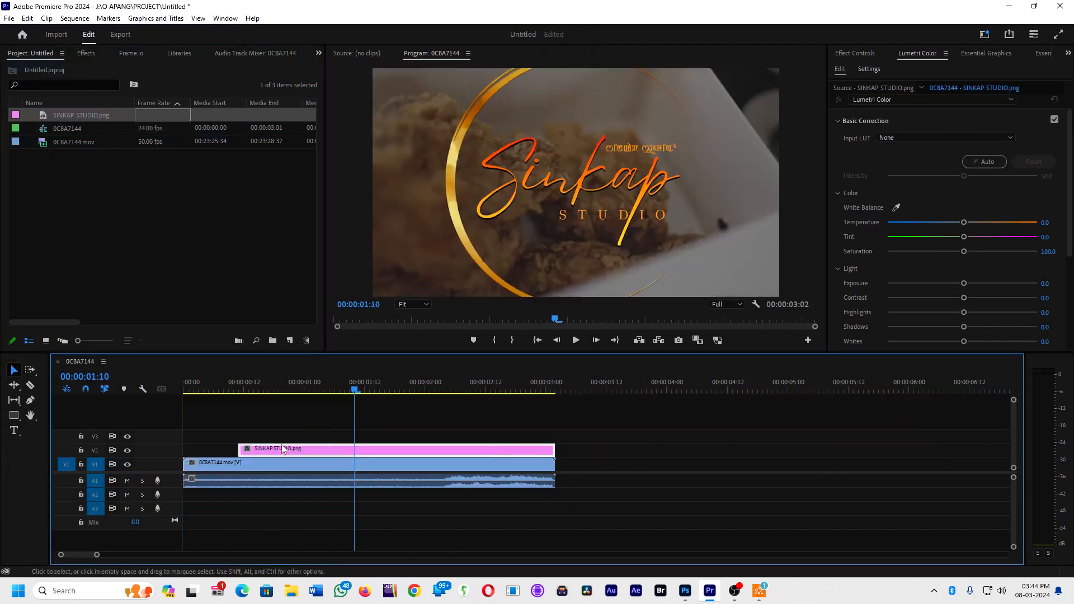
drag(240, 448, 183, 449)
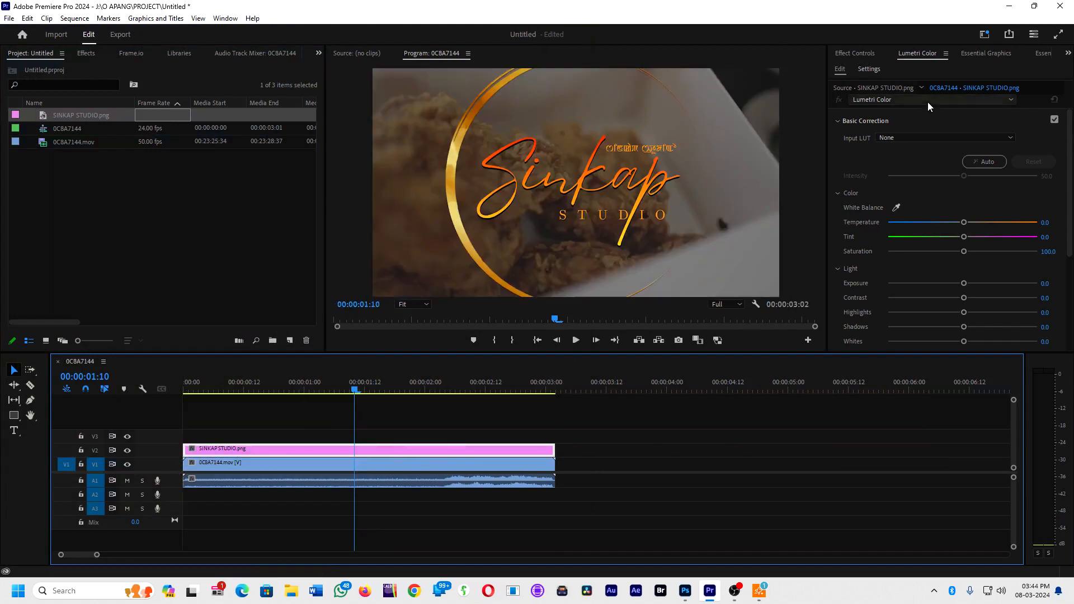
Step: Set the logo clip's scale to 50 and preview the frame at 00:00:00:15 in full screen
click(869, 55)
drag(932, 123, 904, 123)
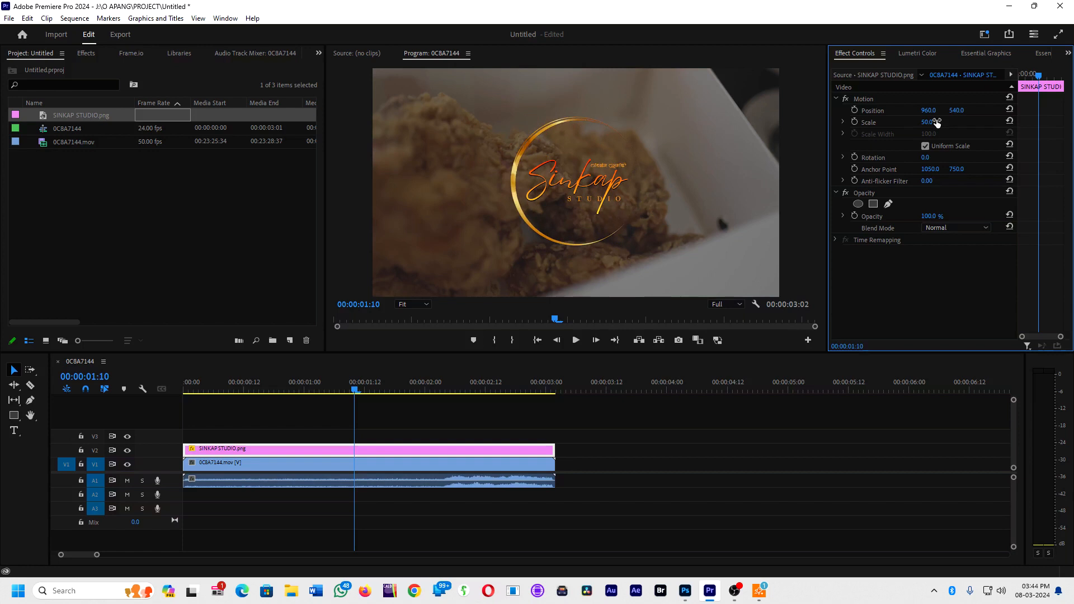
click(259, 386)
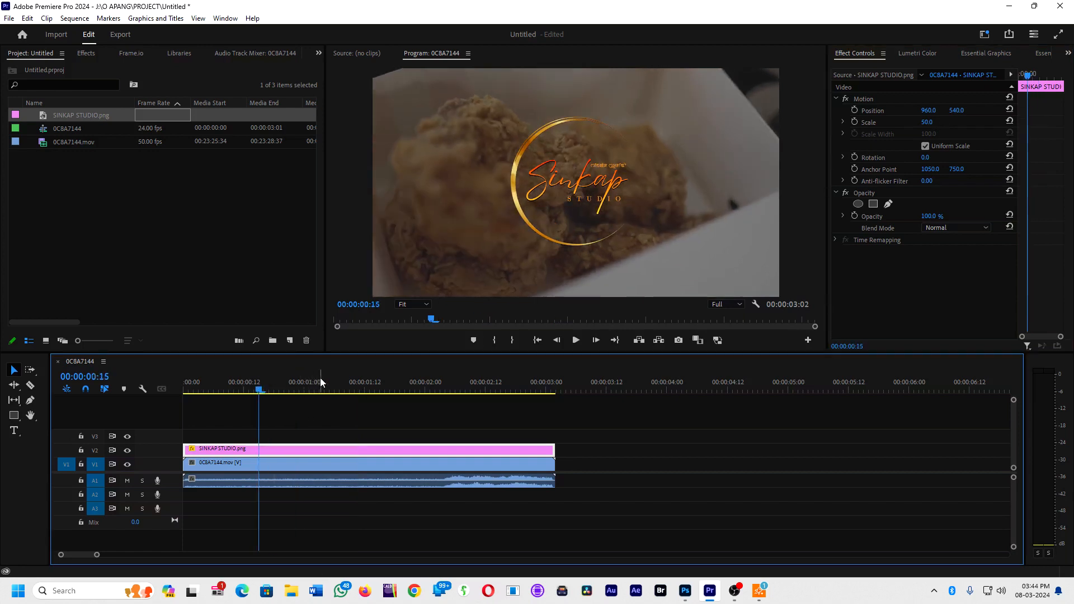
click(679, 340)
click(690, 339)
click(692, 340)
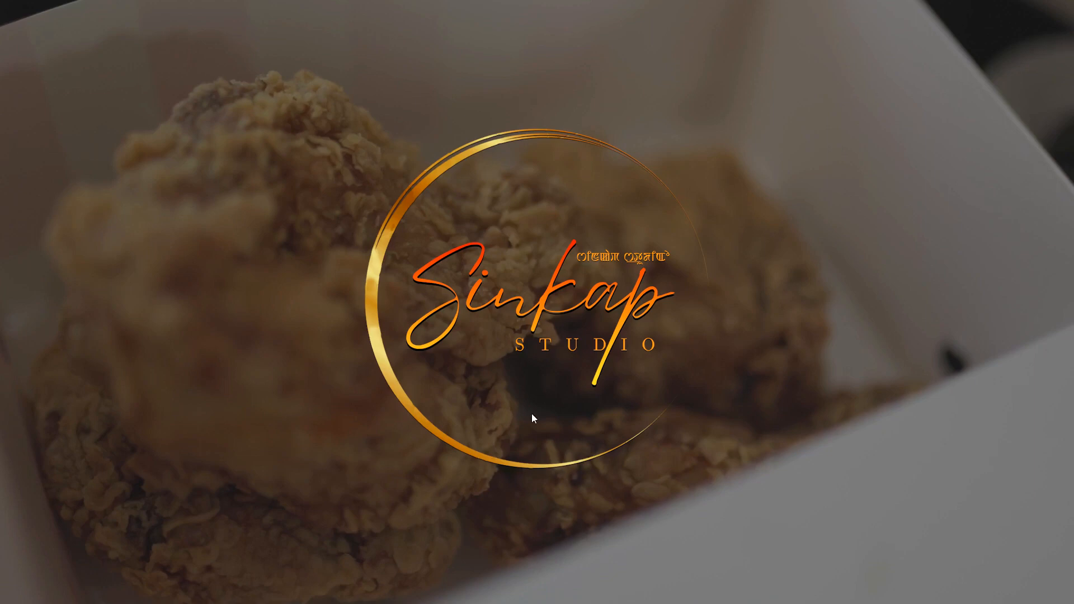
key(Escape)
Step: Delete the SINKAP STUDIO.png clip from track V2 in the timeline
drag(273, 387, 262, 388)
click(272, 451)
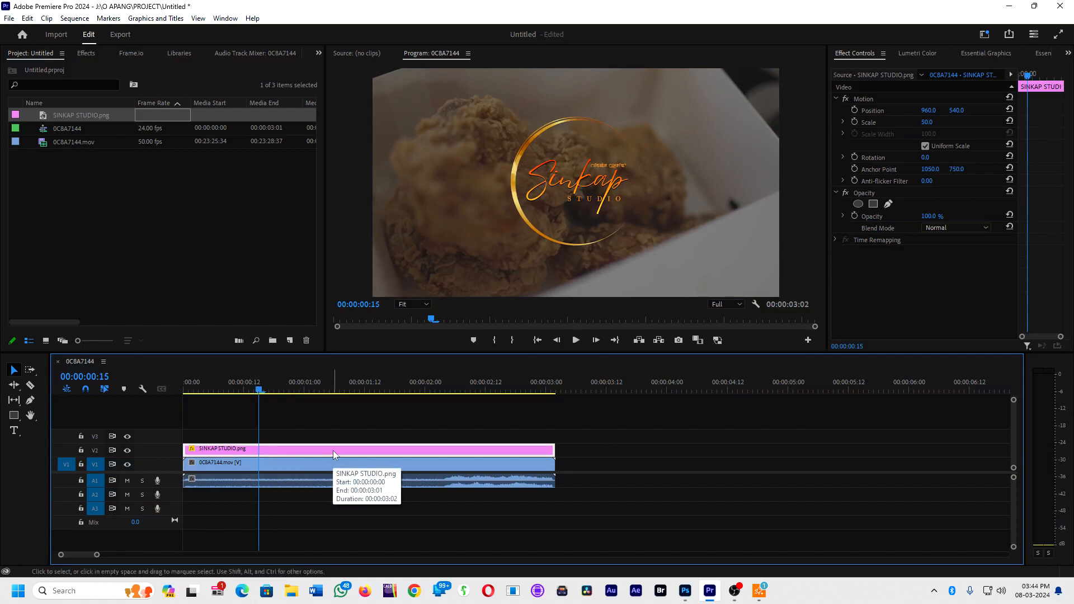
key(Delete)
Step: Check the Motion Graphics template installer for usable files in the LOGO TRIAL folder and inspect its accepted file types
click(918, 54)
click(990, 54)
drag(1061, 168, 1060, 144)
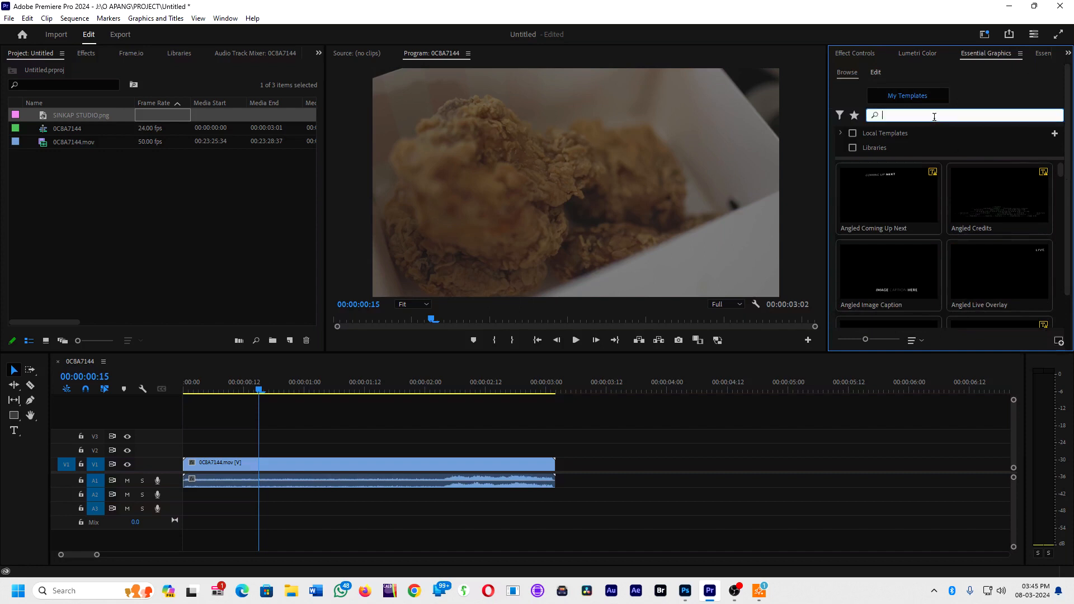
click(1058, 342)
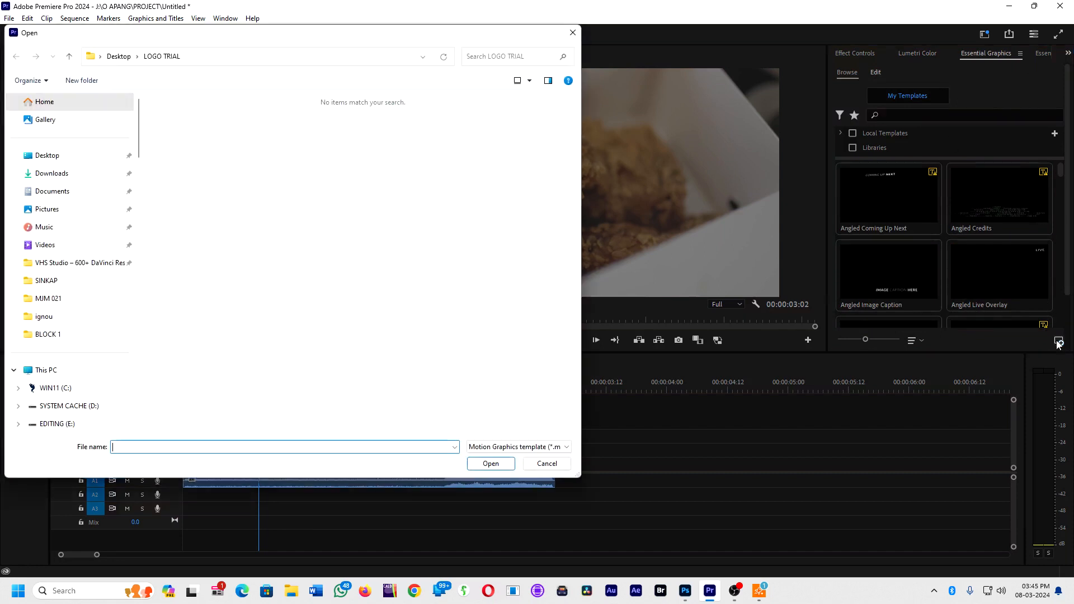
click(552, 468)
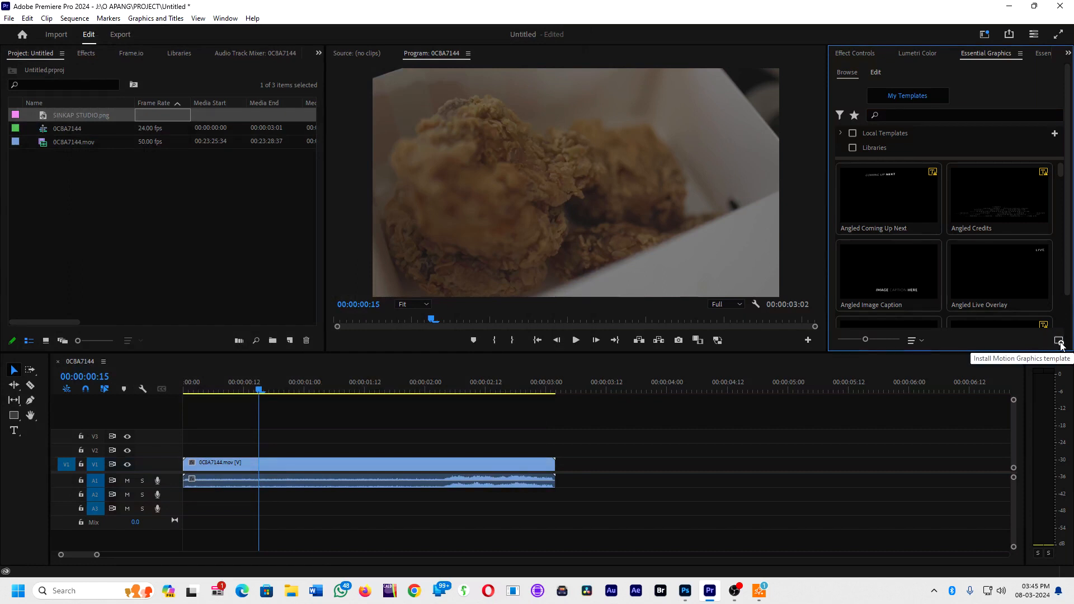
click(1061, 343)
key(Escape)
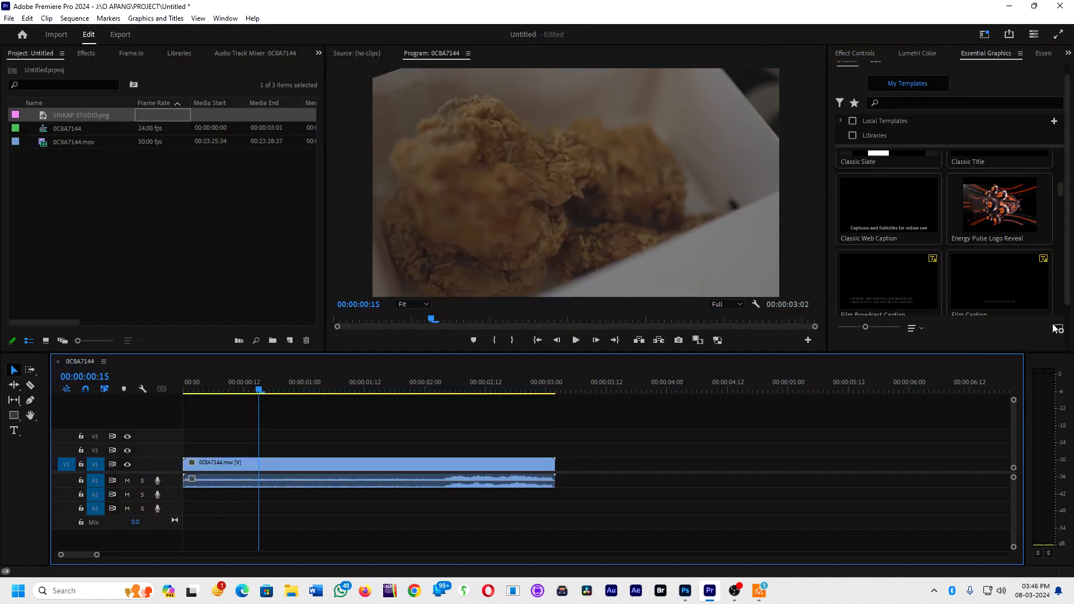
click(1058, 328)
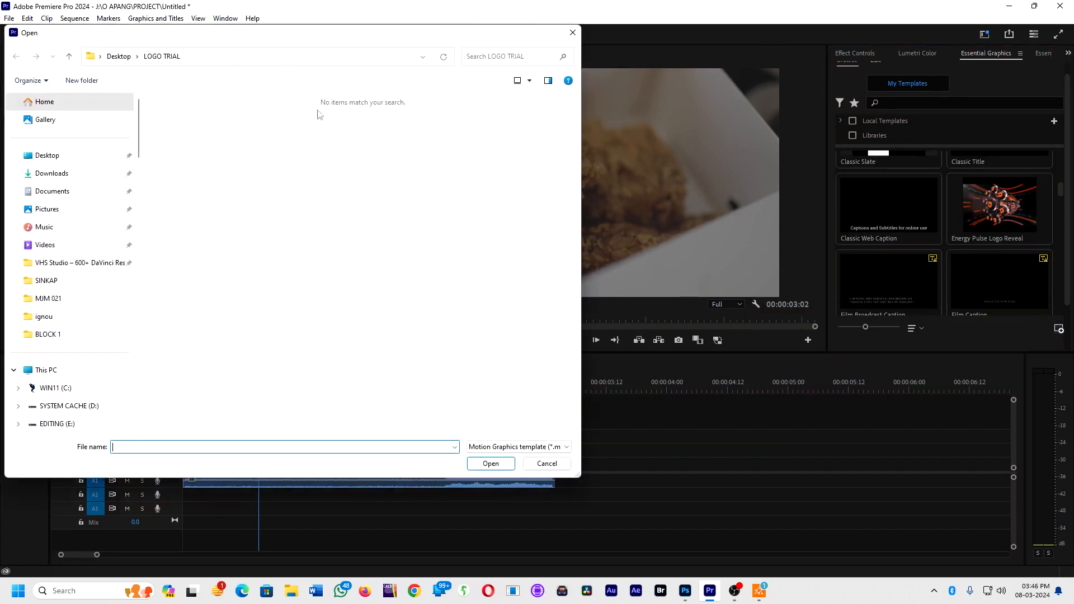
click(504, 447)
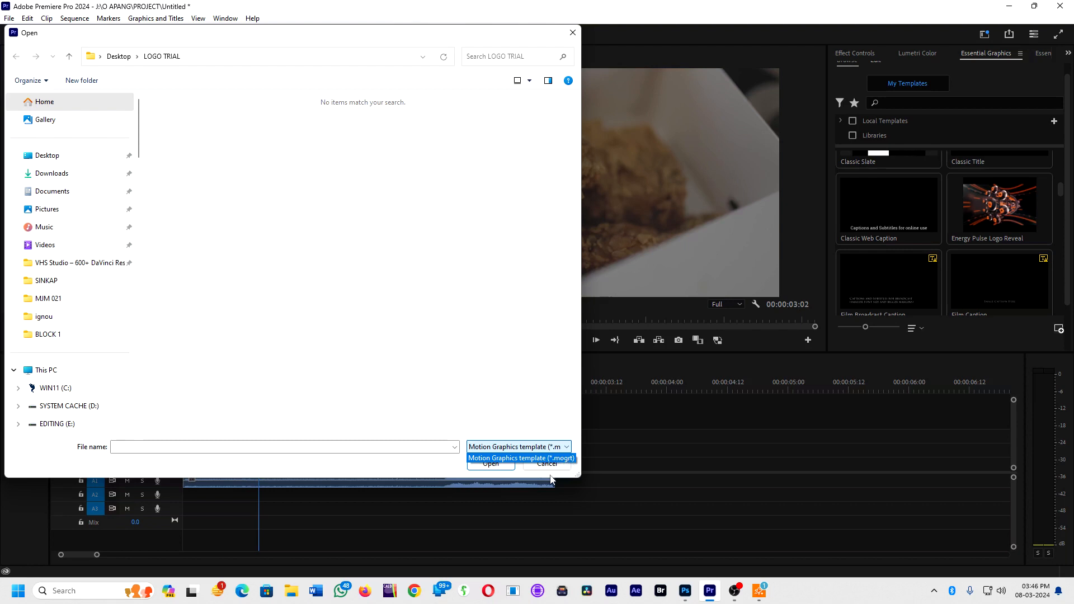
click(551, 479)
click(551, 464)
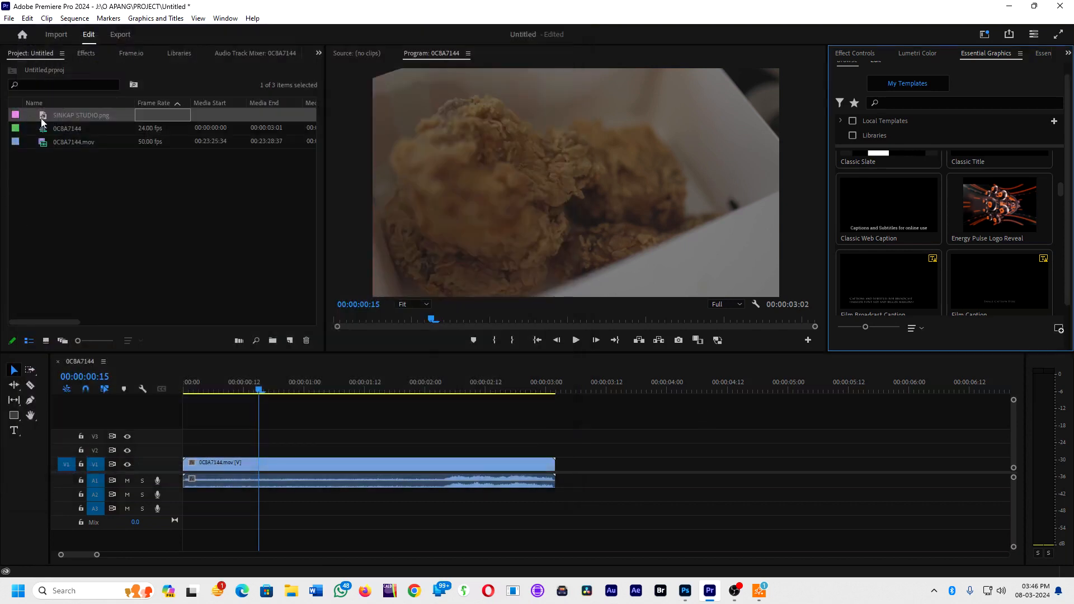
Step: Place SINKAP STUDIO.png on track V2 along the whole video clip, with scale 15 and position 209, 176
drag(43, 119, 555, 450)
click(510, 451)
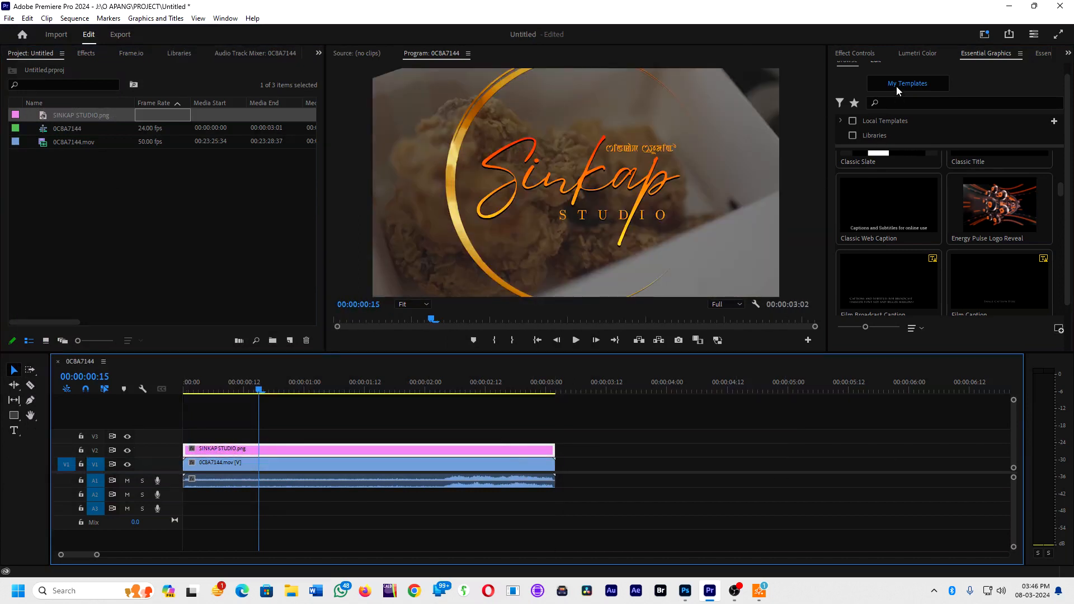
click(869, 55)
drag(926, 123, 632, 110)
click(933, 121)
text(15)
key(Return)
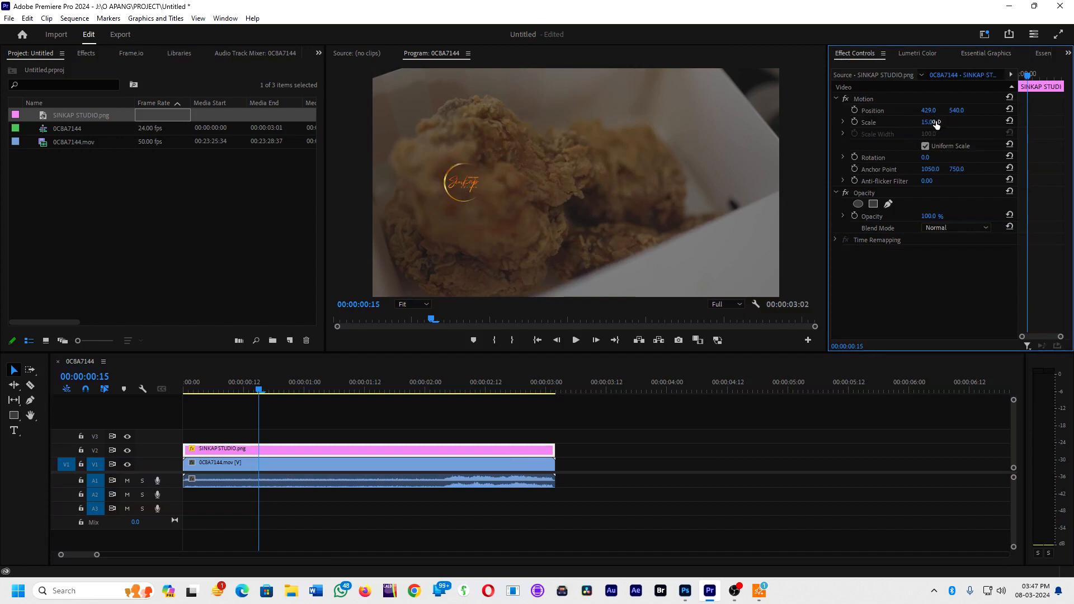
drag(954, 110, 750, 111)
key(ctrl+grave)
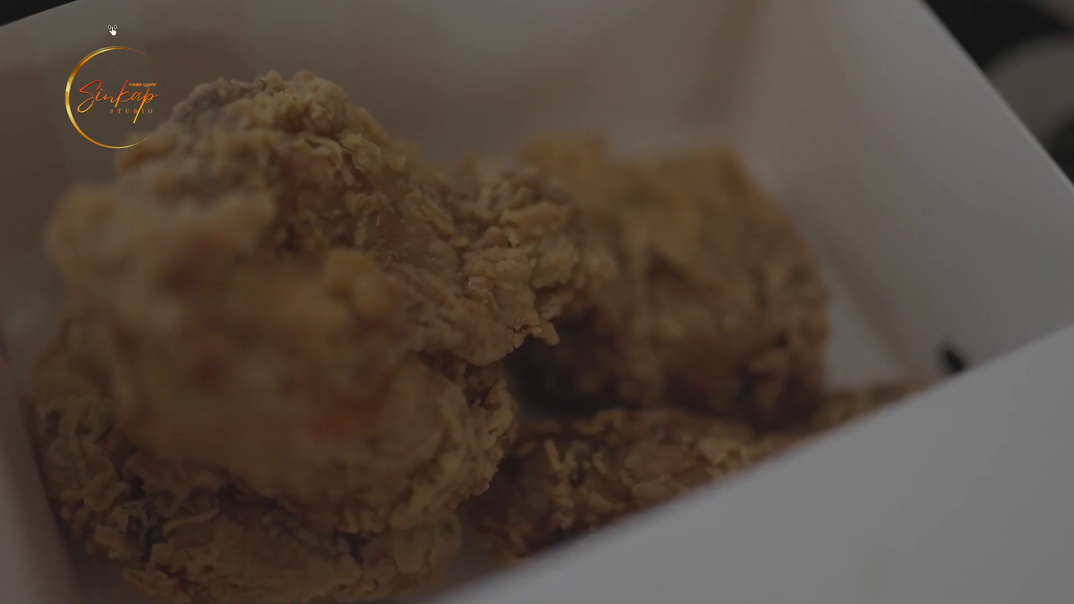
key(ctrl+grave)
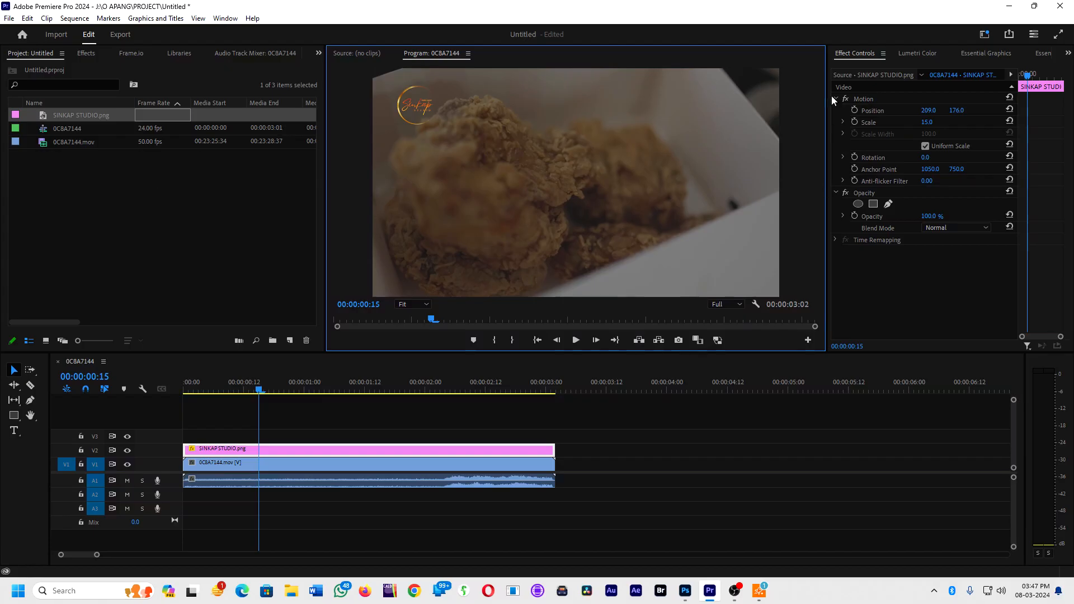
Step: Examine the export options for a Motion Graphics Template with the logo clip selected and with nothing selected in the project
click(434, 445)
right_click(407, 451)
click(341, 425)
click(328, 450)
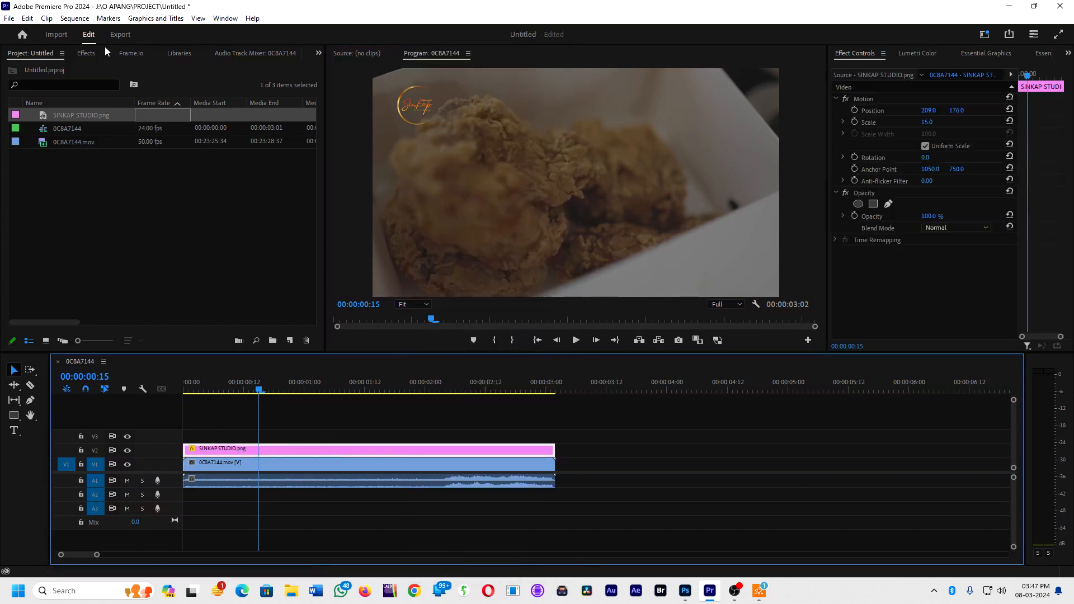
click(10, 18)
mouse_move(79, 326)
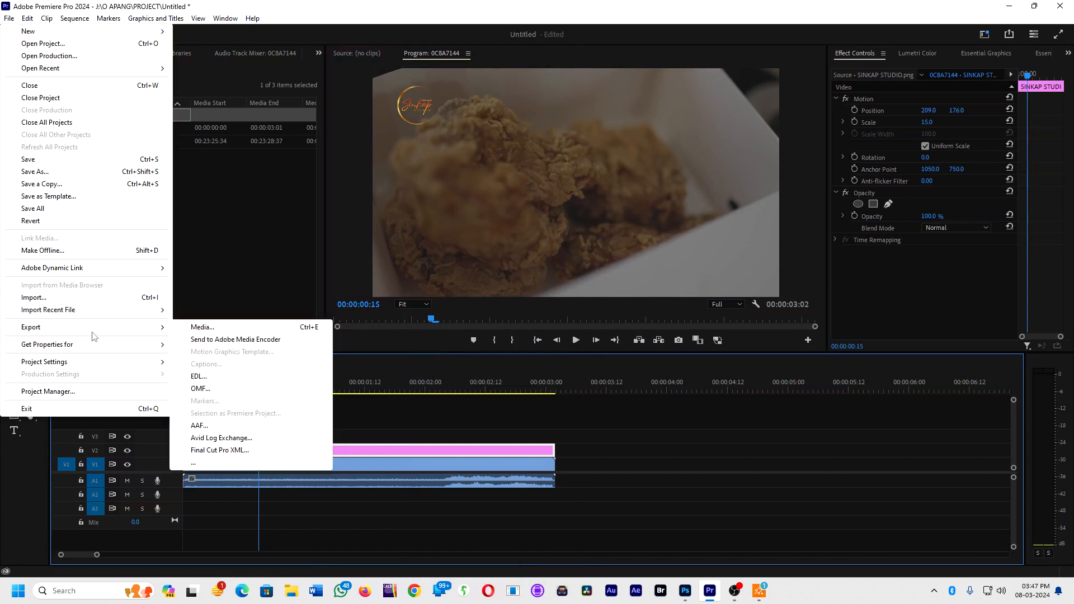
click(179, 93)
click(9, 19)
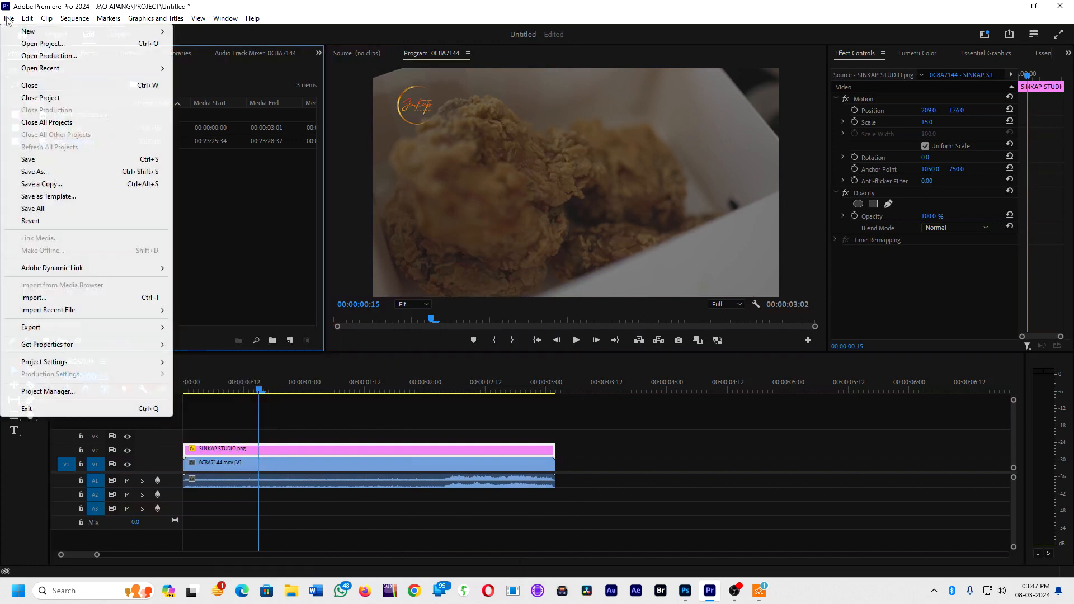
click(233, 262)
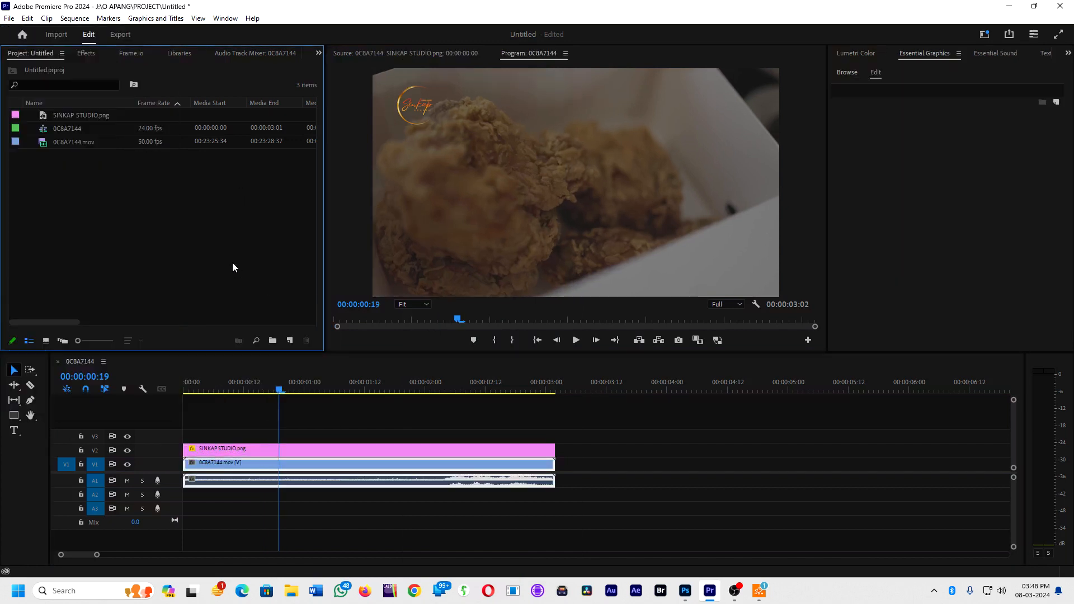
click(11, 20)
mouse_move(49, 327)
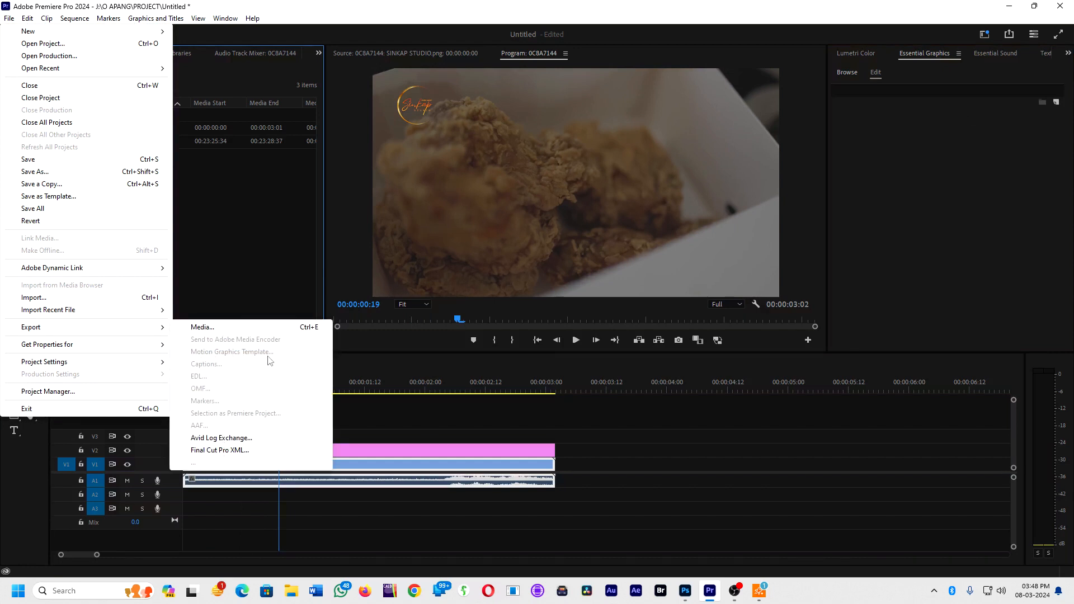
click(219, 300)
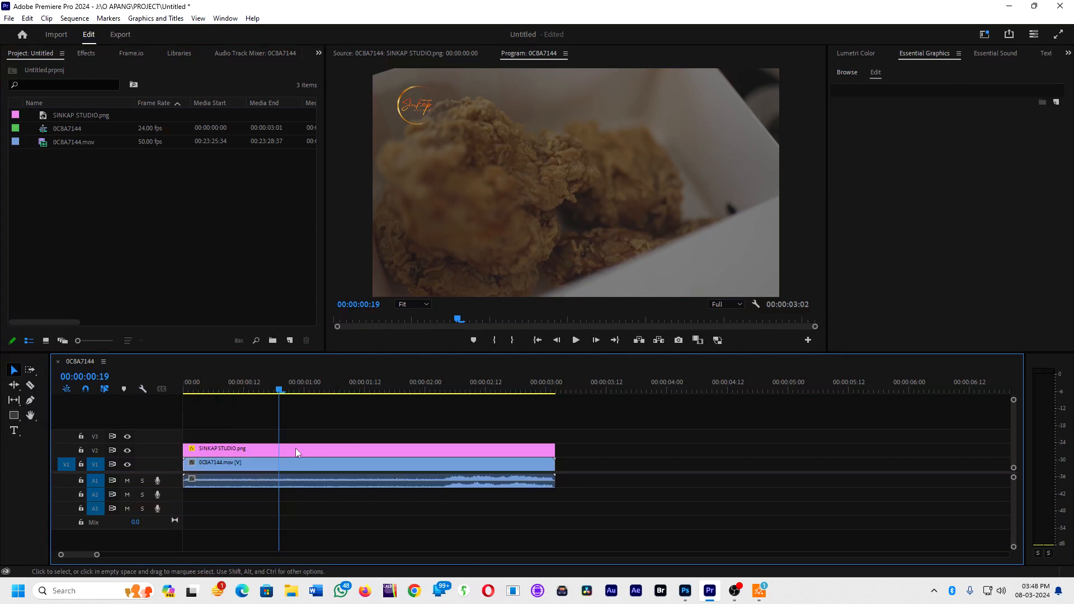
click(10, 18)
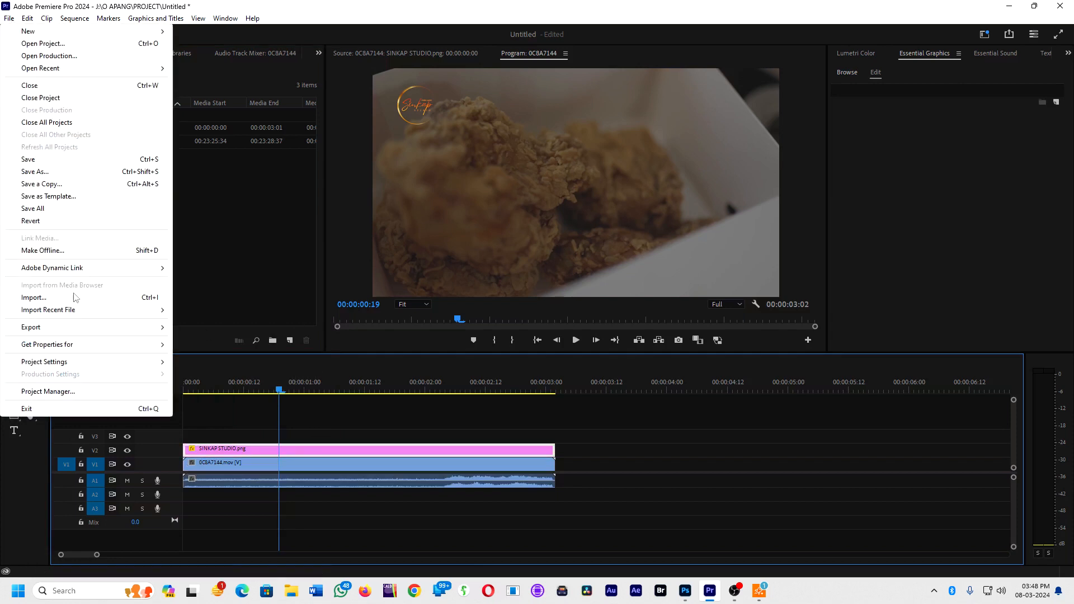
mouse_move(74, 327)
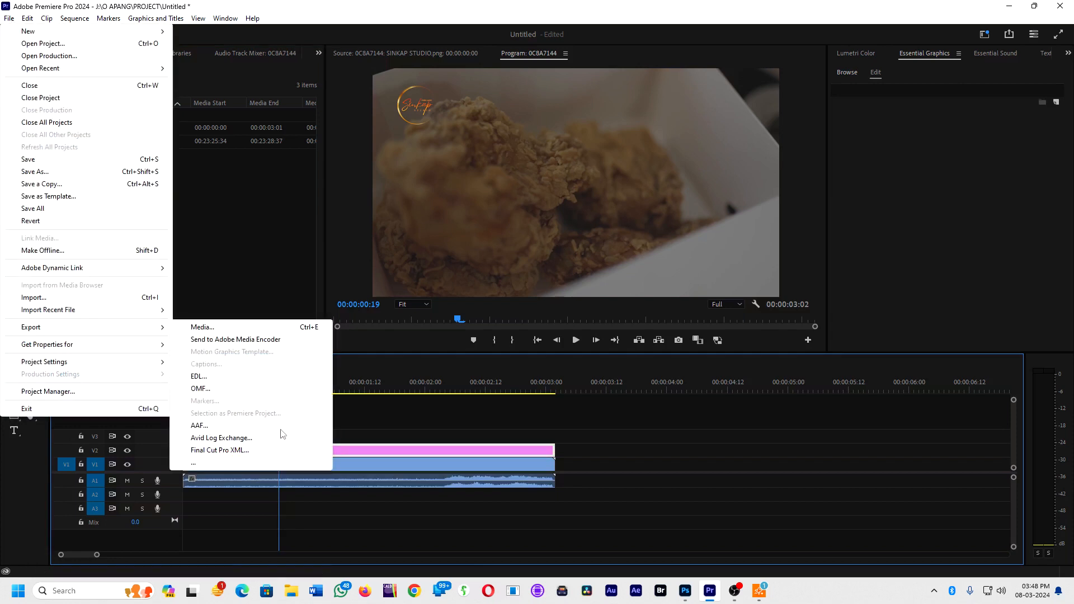
click(409, 432)
Step: Add SINKAP STUDIO from the LOGO TRIAL folder as a new graphic layer from file in Essential Graphics
click(338, 451)
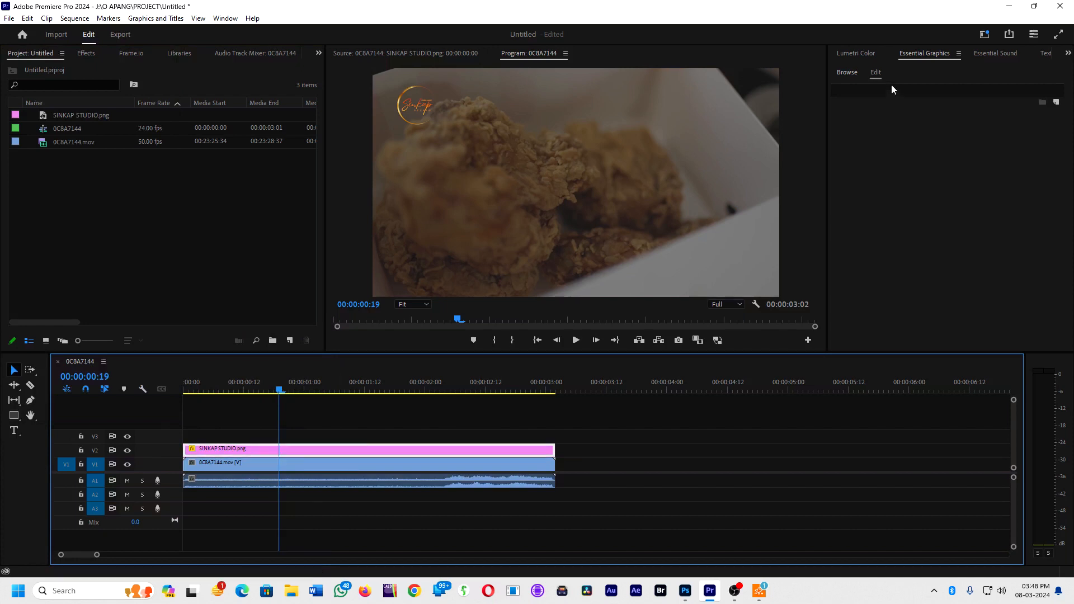
click(884, 53)
click(859, 51)
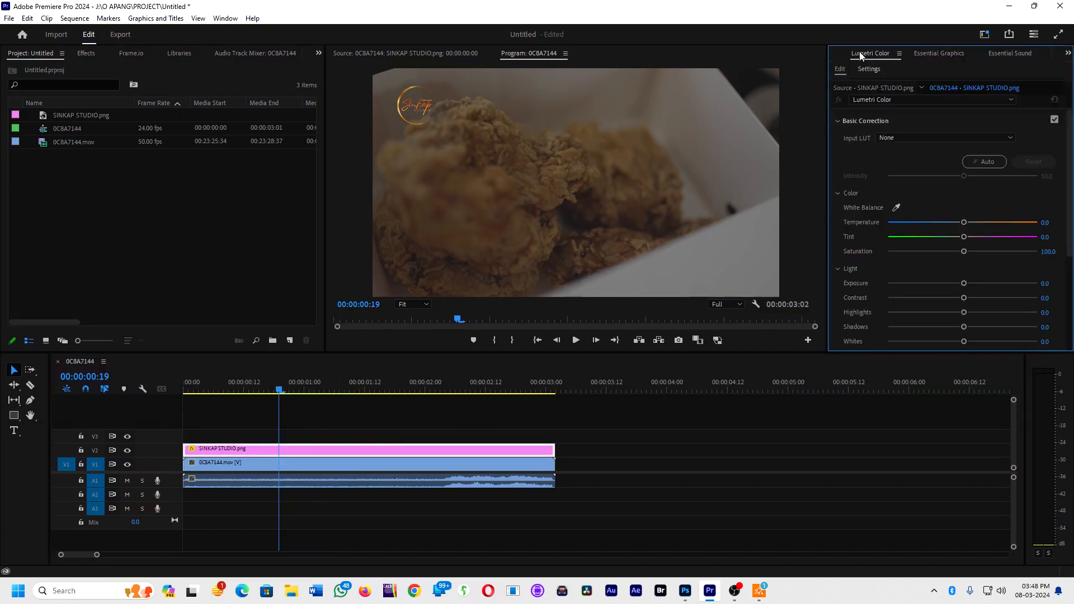
click(943, 55)
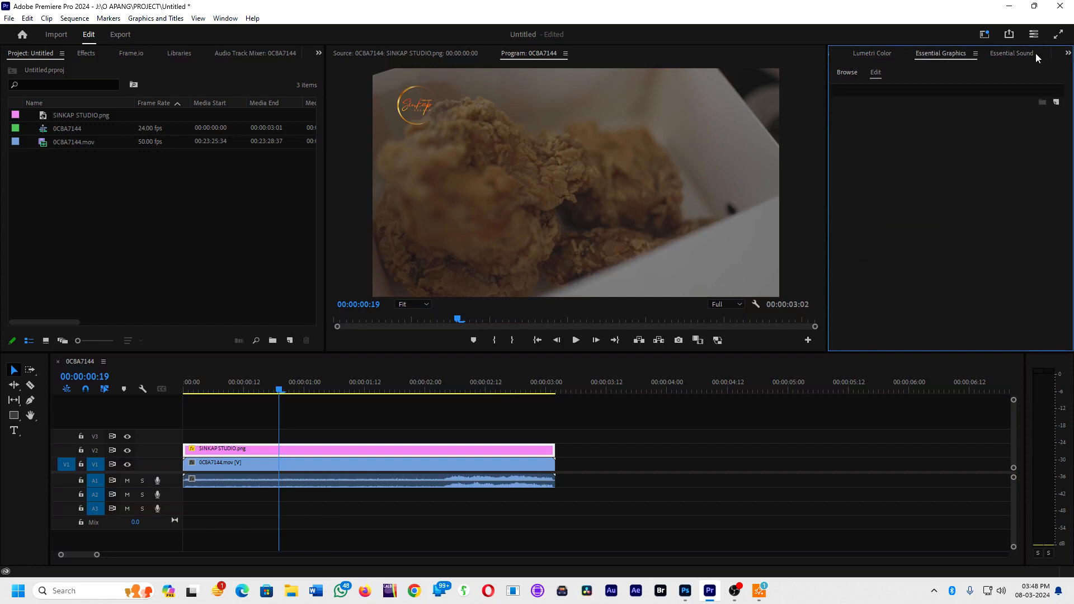
click(1019, 53)
click(940, 54)
click(1058, 104)
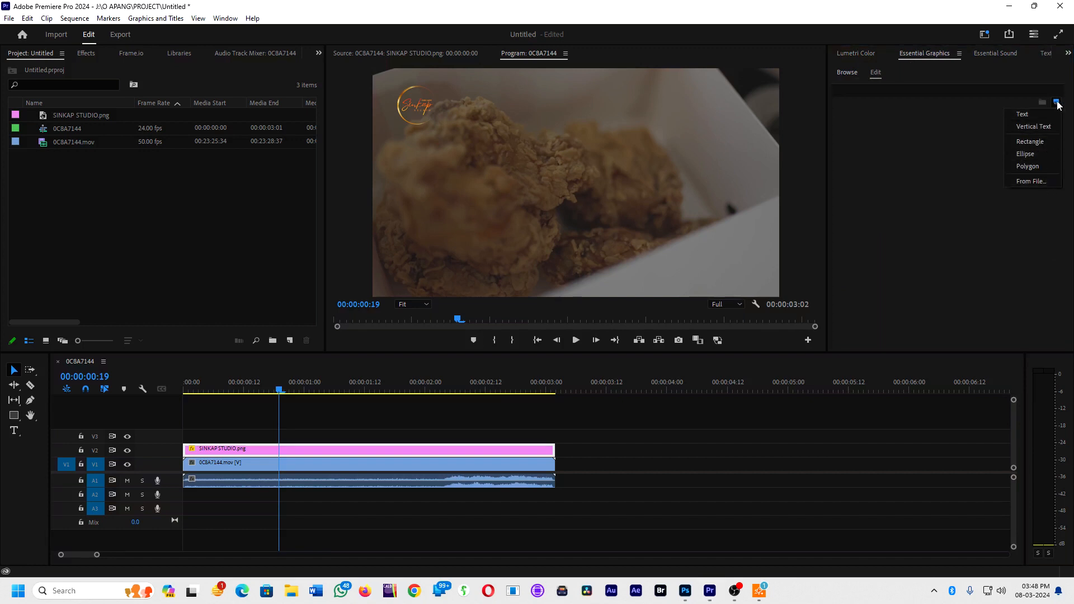
click(1036, 179)
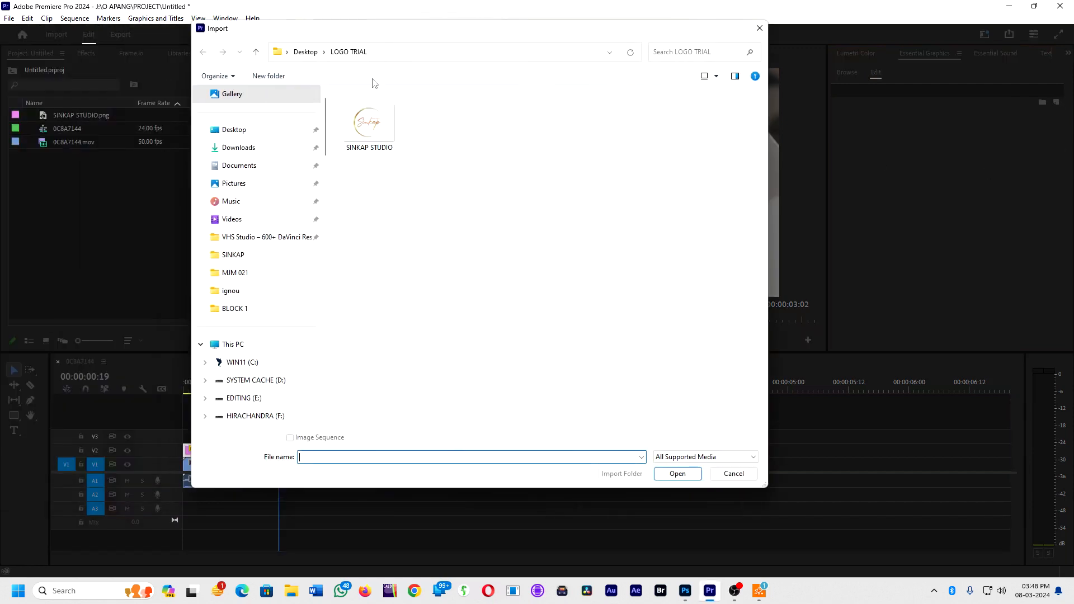
click(371, 128)
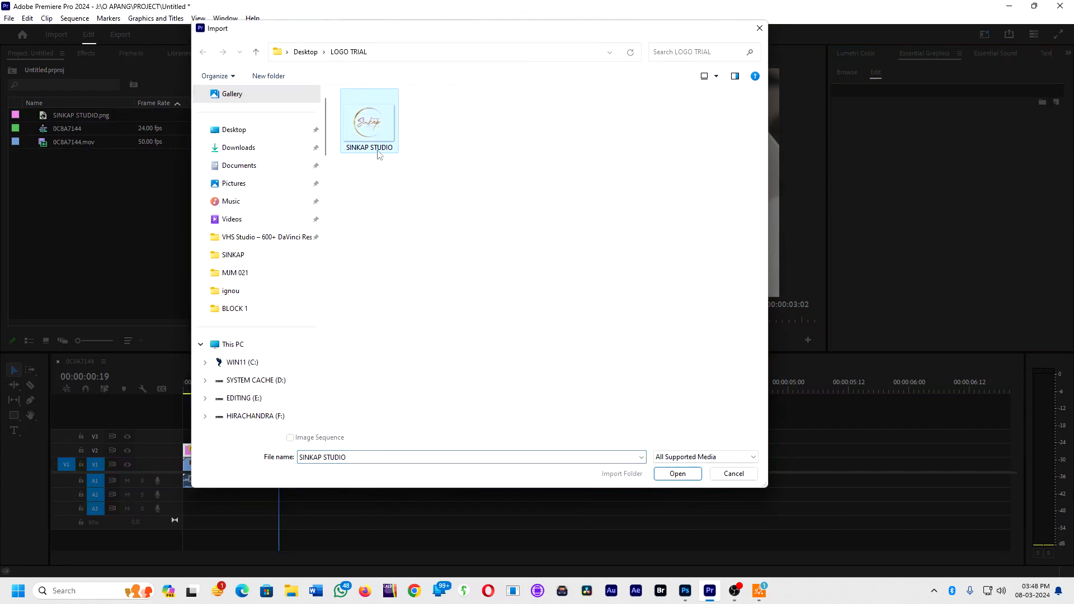
click(678, 474)
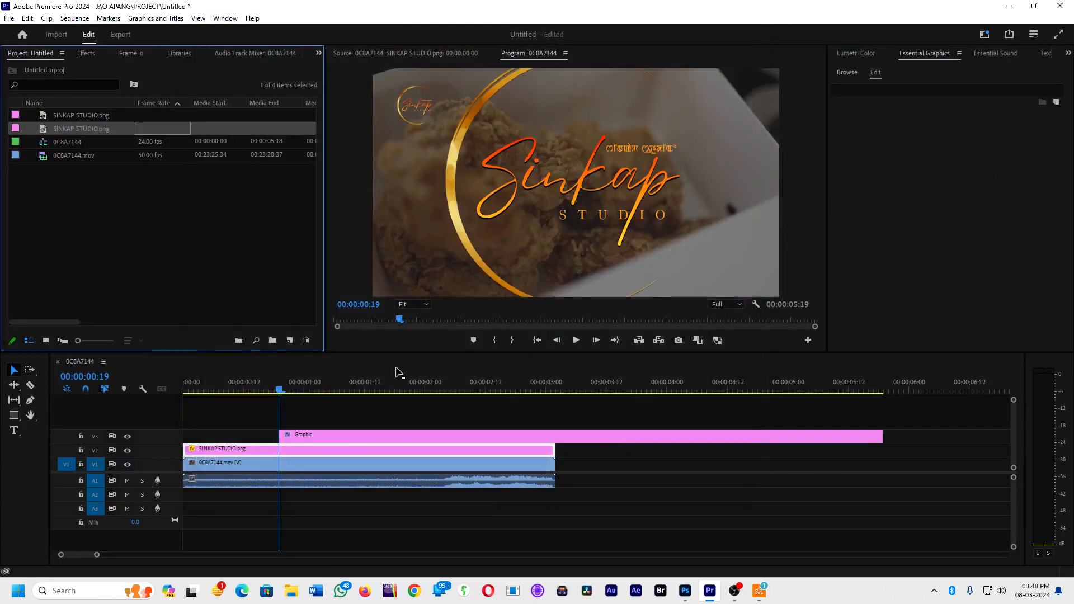
Step: Try deleting the SINKAP STUDIO.png clip from track V2 and undo the deletion
click(477, 437)
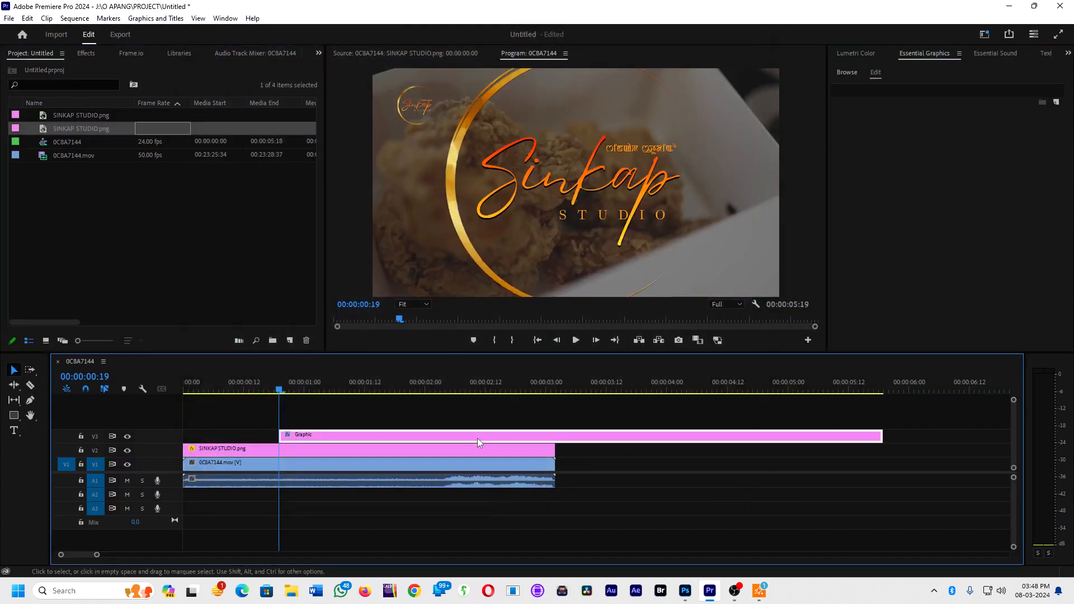
click(246, 450)
click(234, 393)
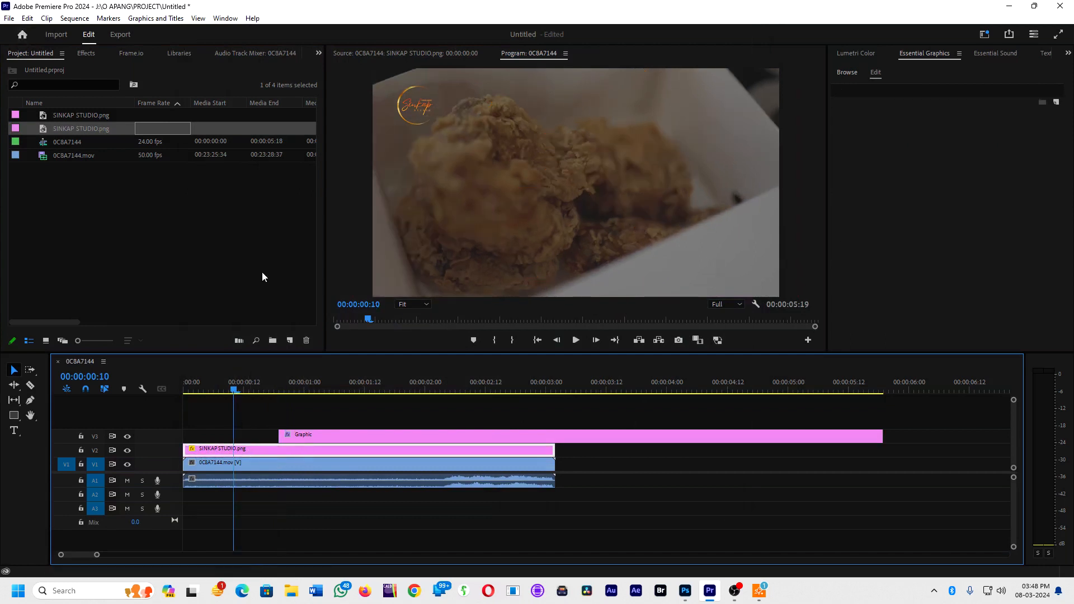
key(Delete)
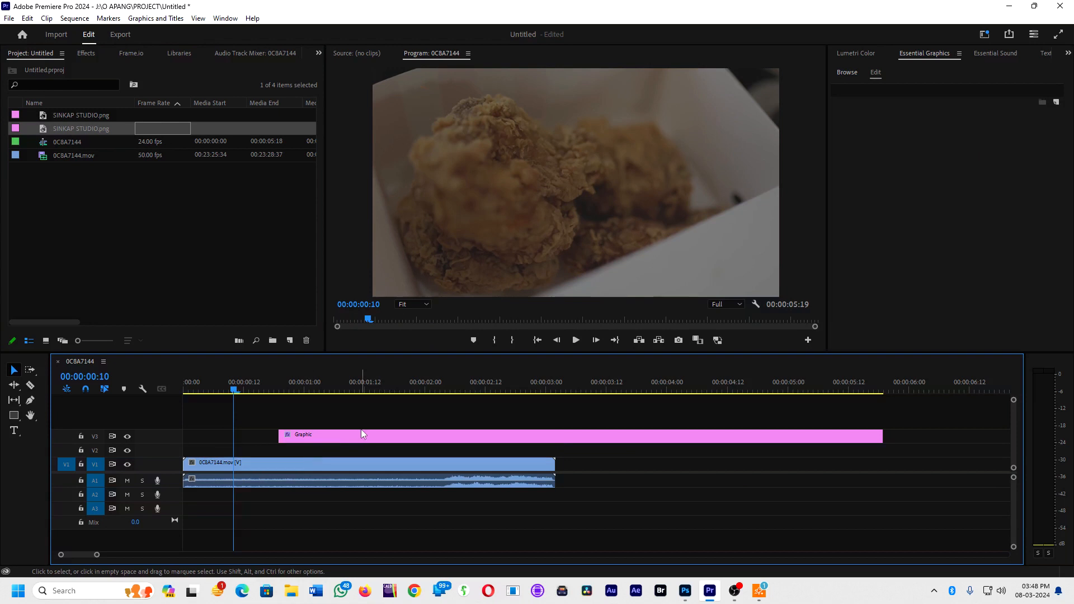
key(ctrl+z)
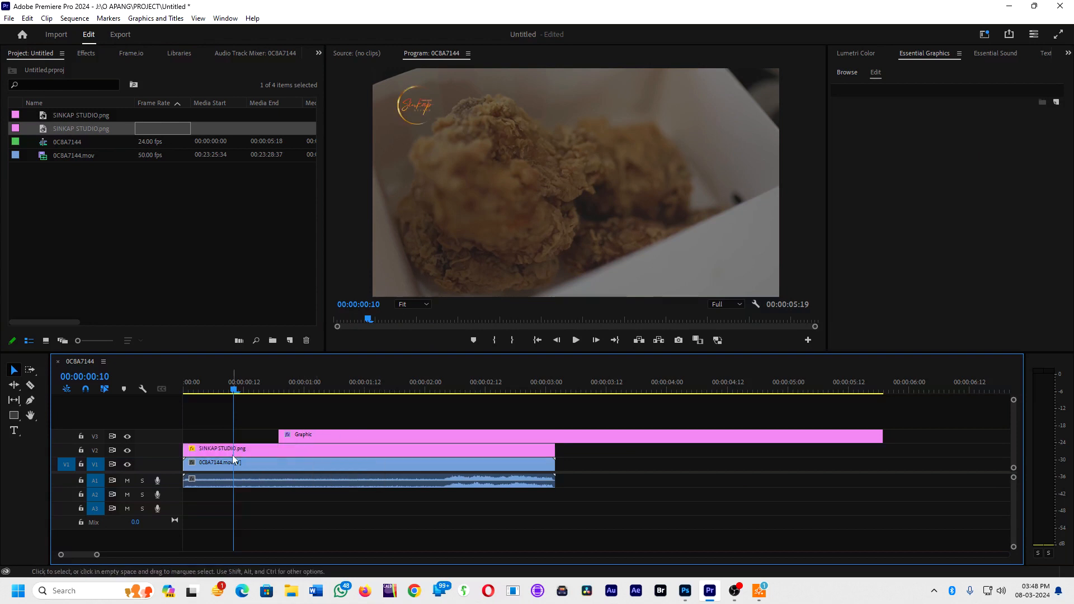
Step: Replace the SINKAP STUDIO.png clip on V2 with the Graphic clip, starting at the sequence's beginning and extended to 00:00:05:18
click(307, 436)
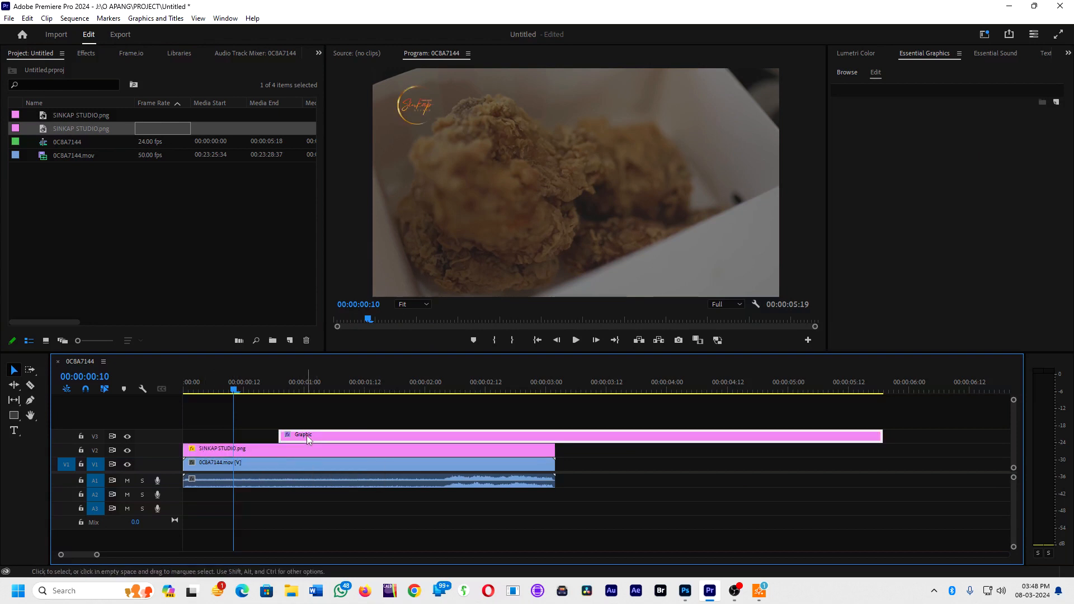
click(321, 451)
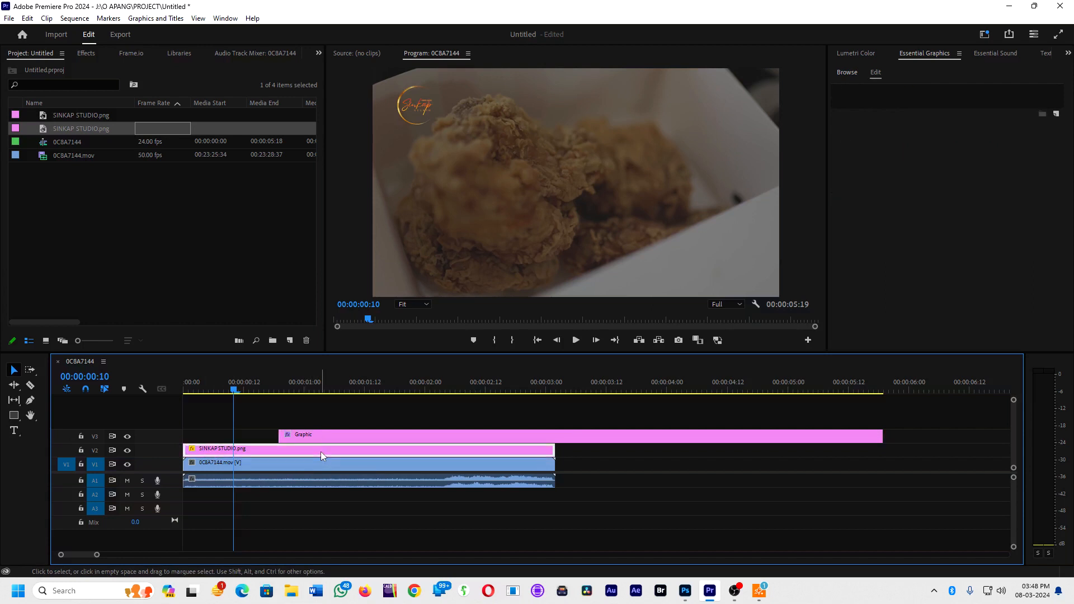
key(Delete)
drag(409, 436, 294, 451)
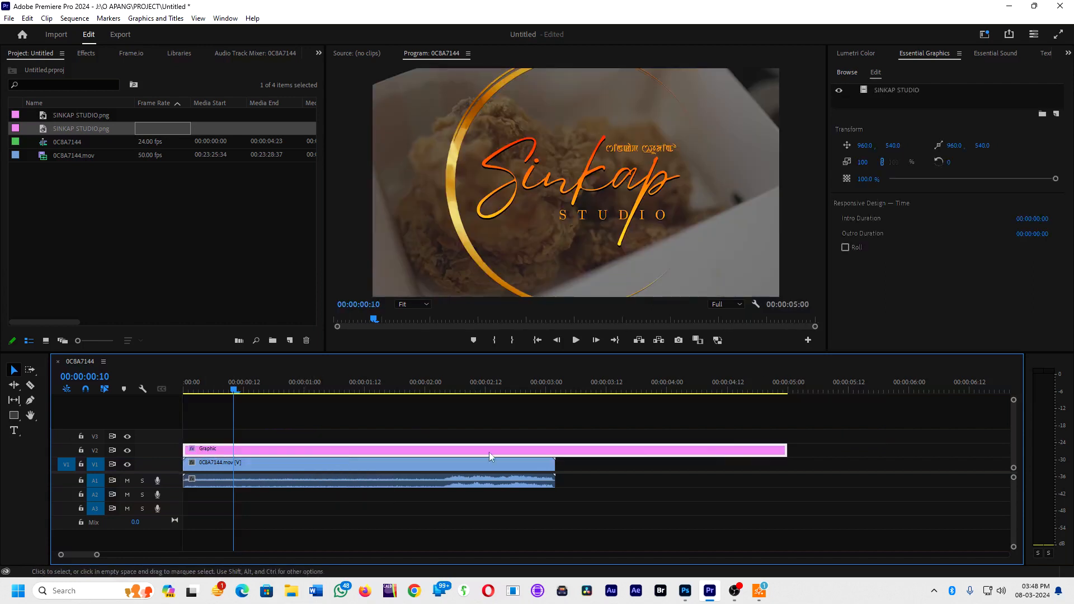
drag(786, 451, 883, 450)
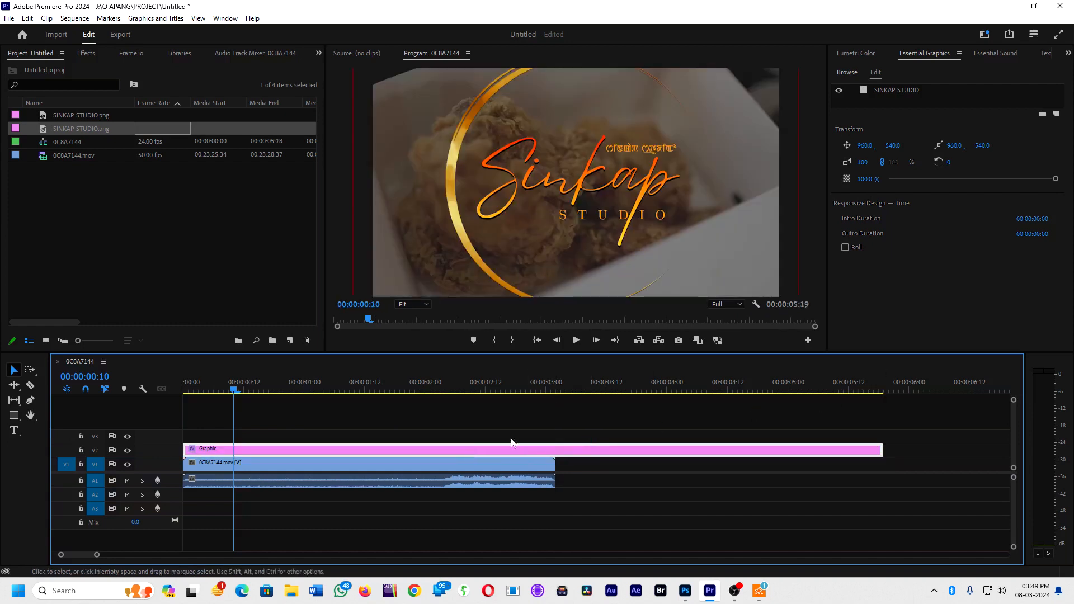
click(402, 395)
click(458, 451)
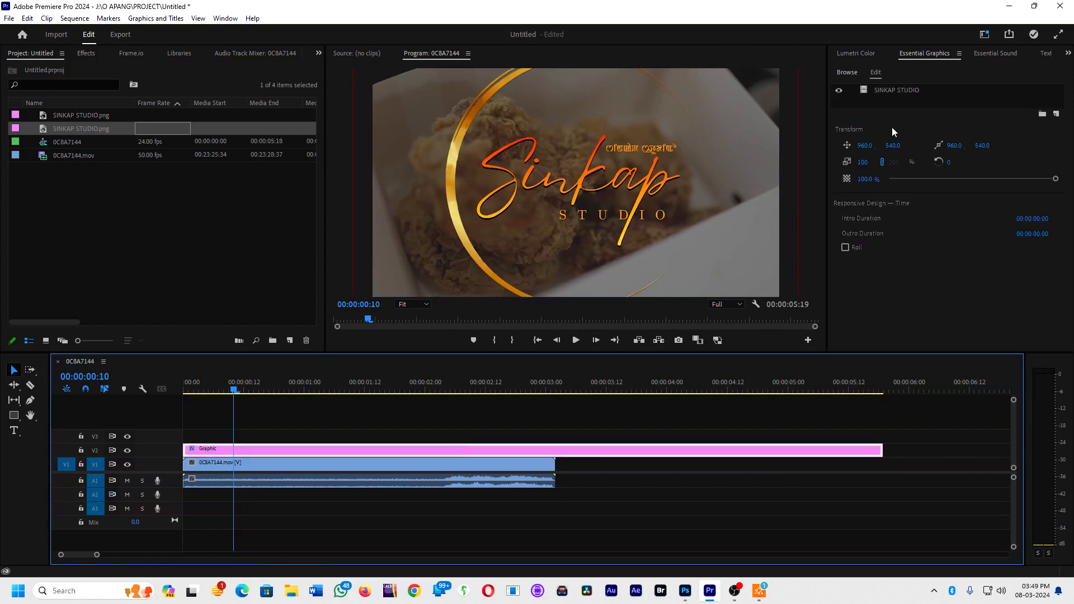
Step: Scale the SINKAP STUDIO logo layer to 15% and place it at position 240, 134, checking it in the full-screen preview
click(864, 163)
text(15)
key(Return)
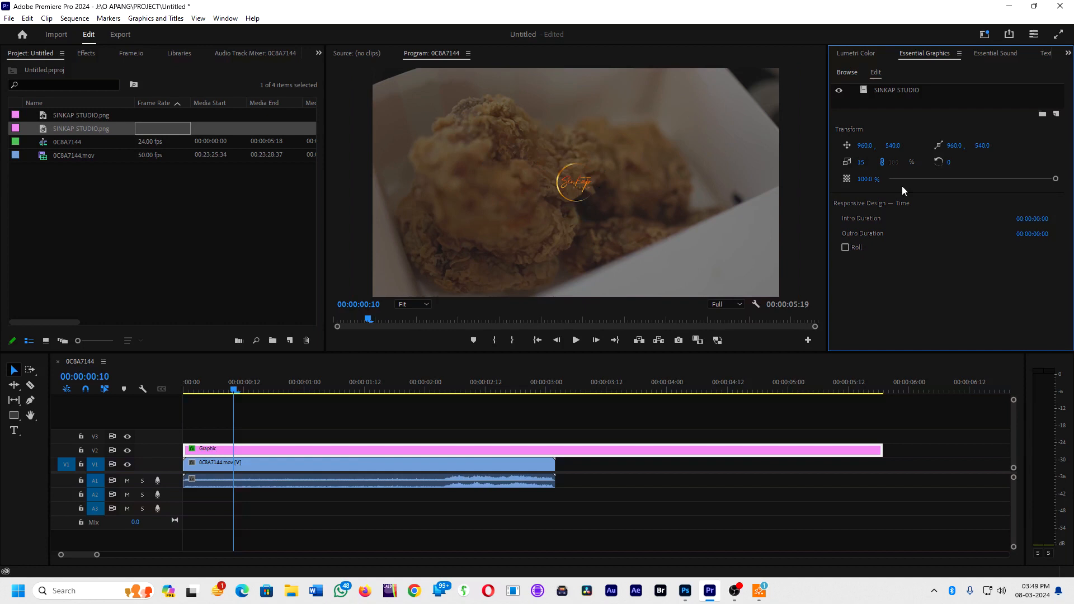
drag(865, 145, 467, 146)
drag(882, 146, 655, 145)
key(ctrl+grave)
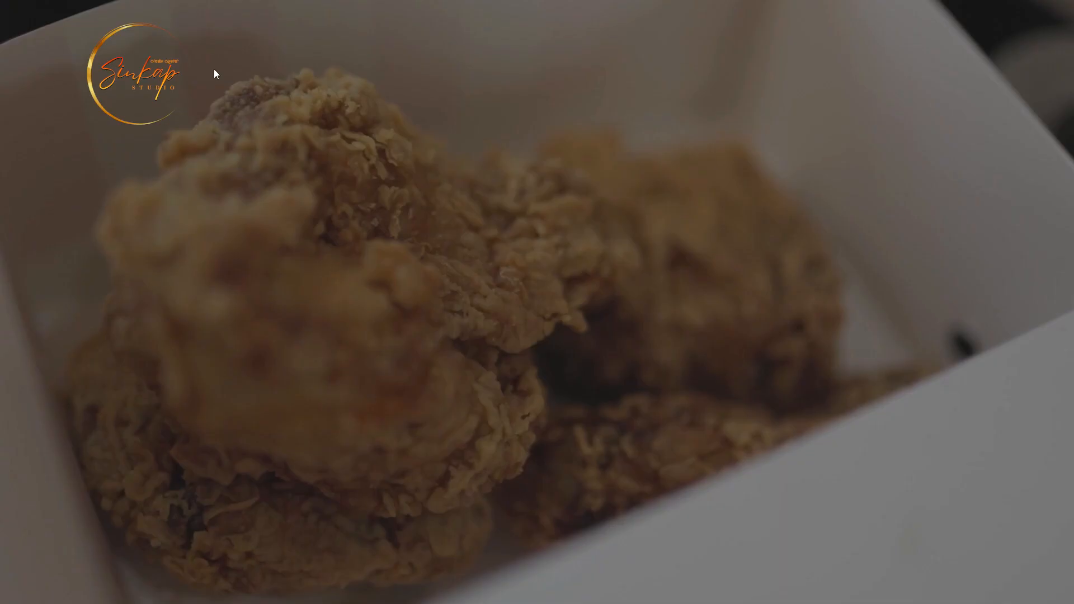
key(Escape)
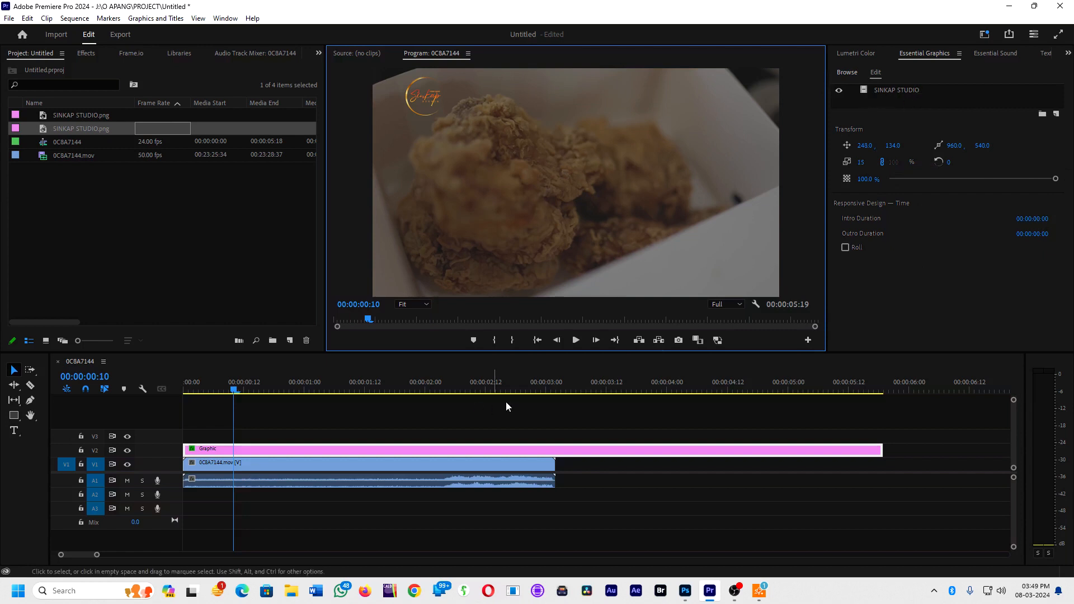
drag(321, 386, 229, 386)
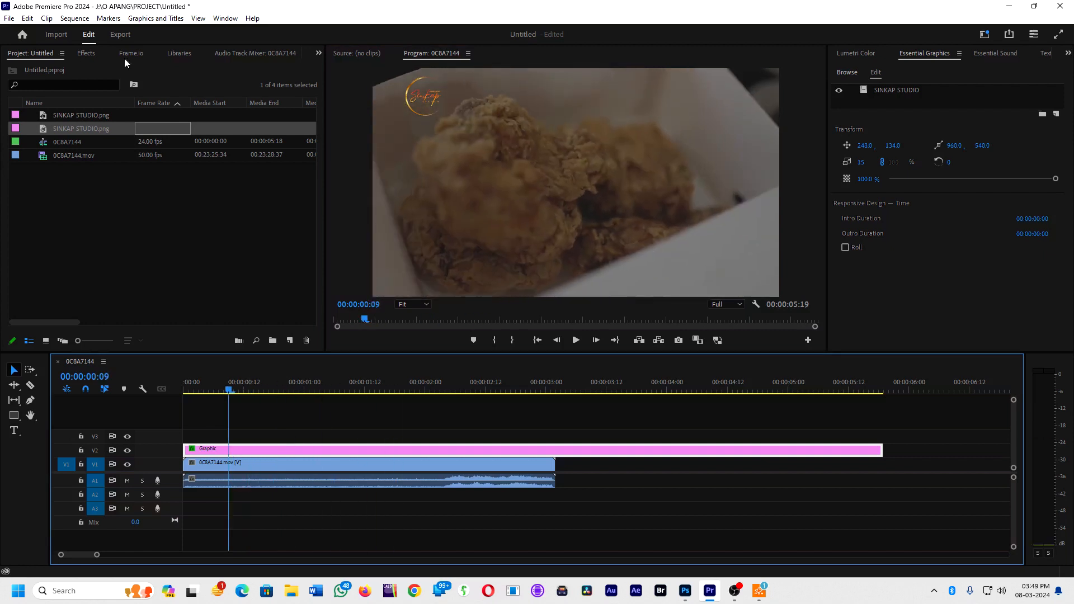
Step: Start exporting the Graphic clip as a Motion Graphics Template and name it SINKAP
click(11, 20)
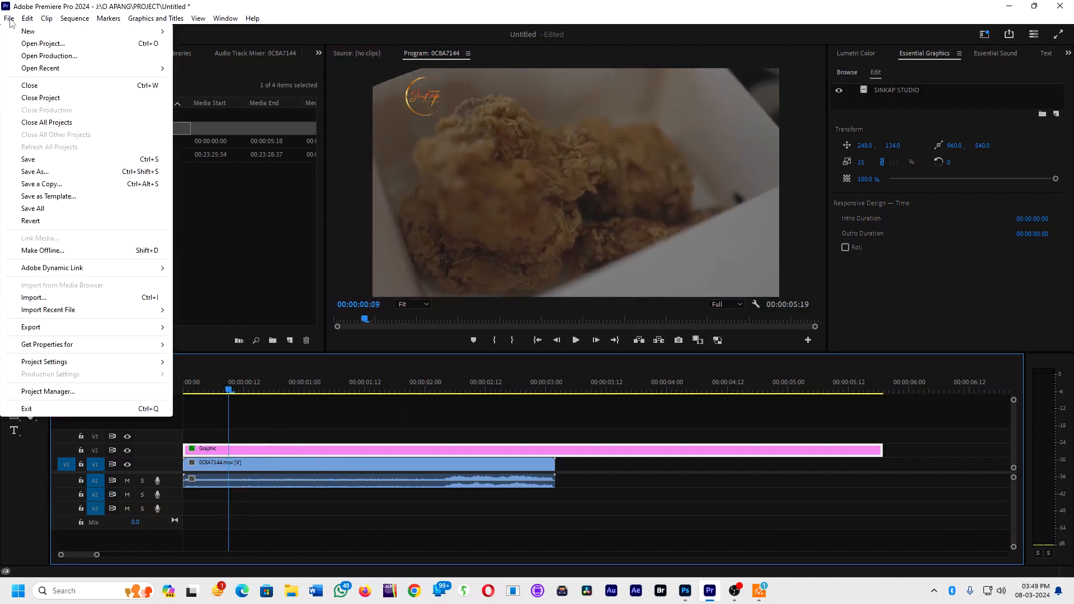
mouse_move(87, 326)
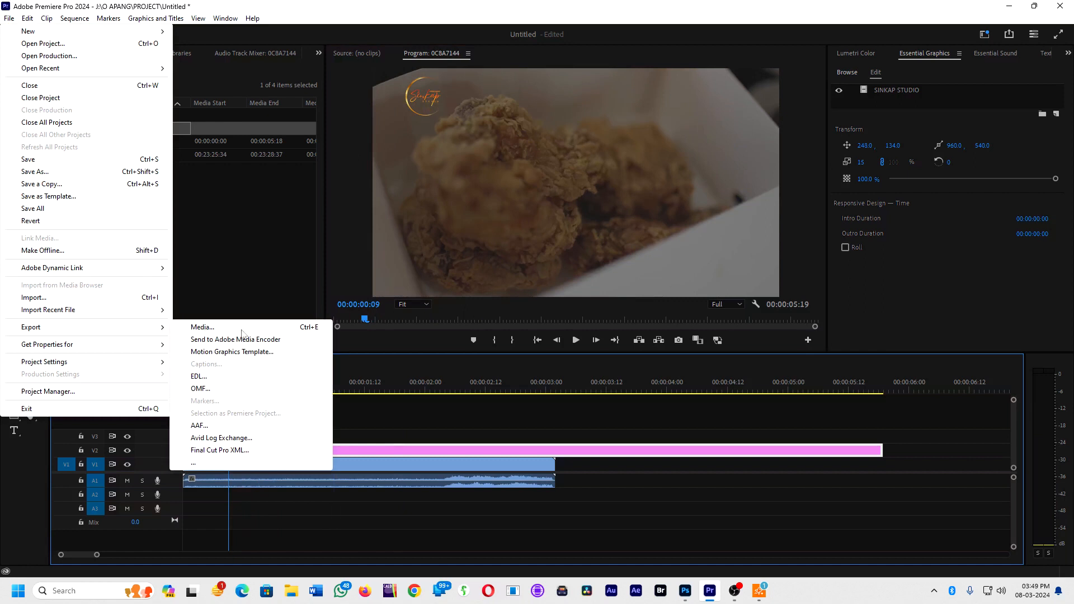
click(224, 352)
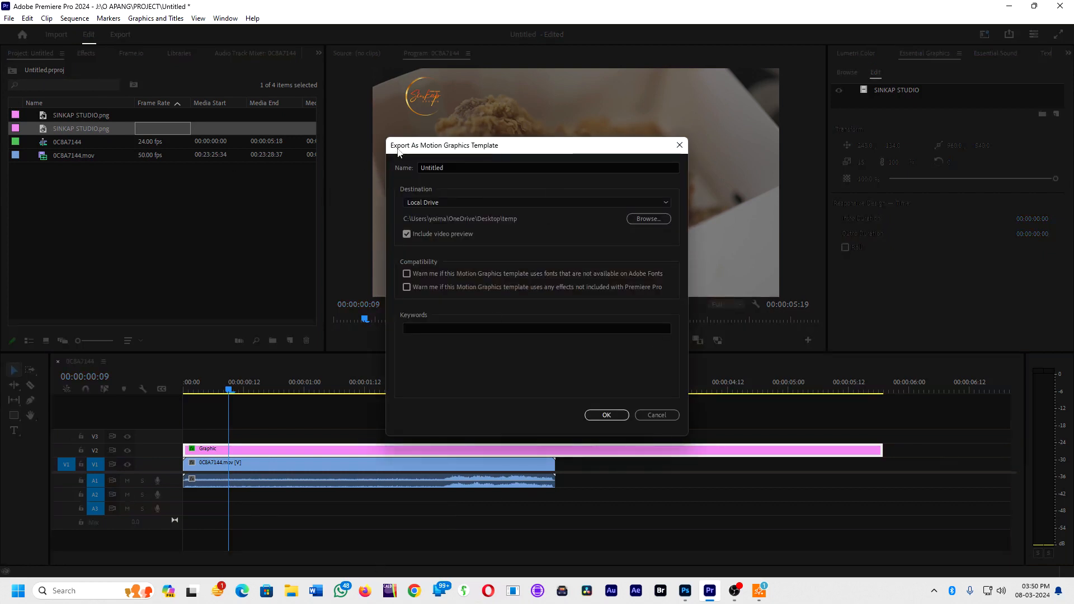
drag(456, 149, 482, 78)
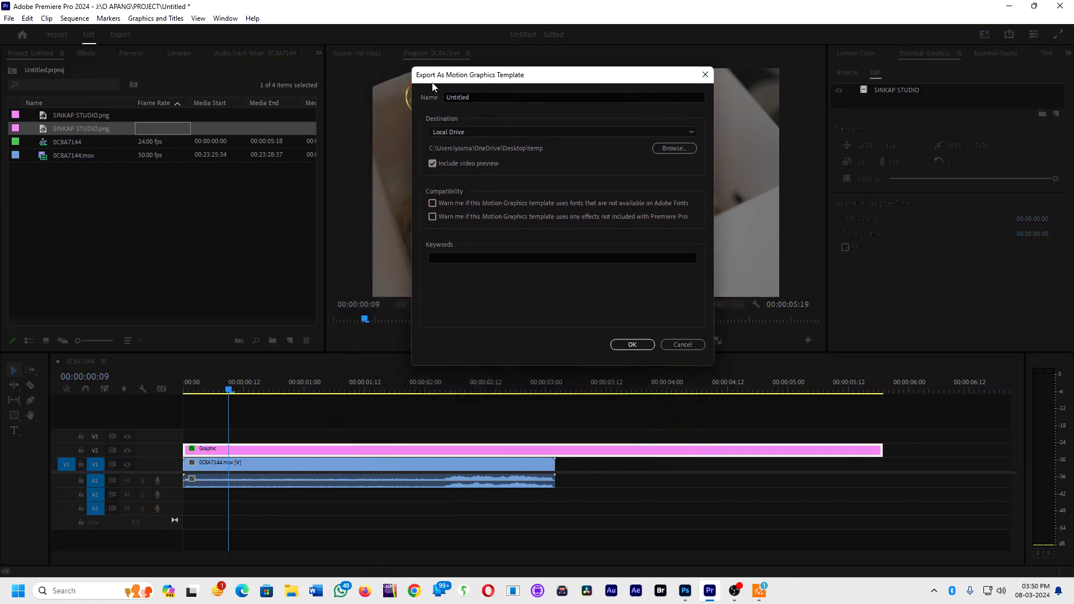
click(490, 95)
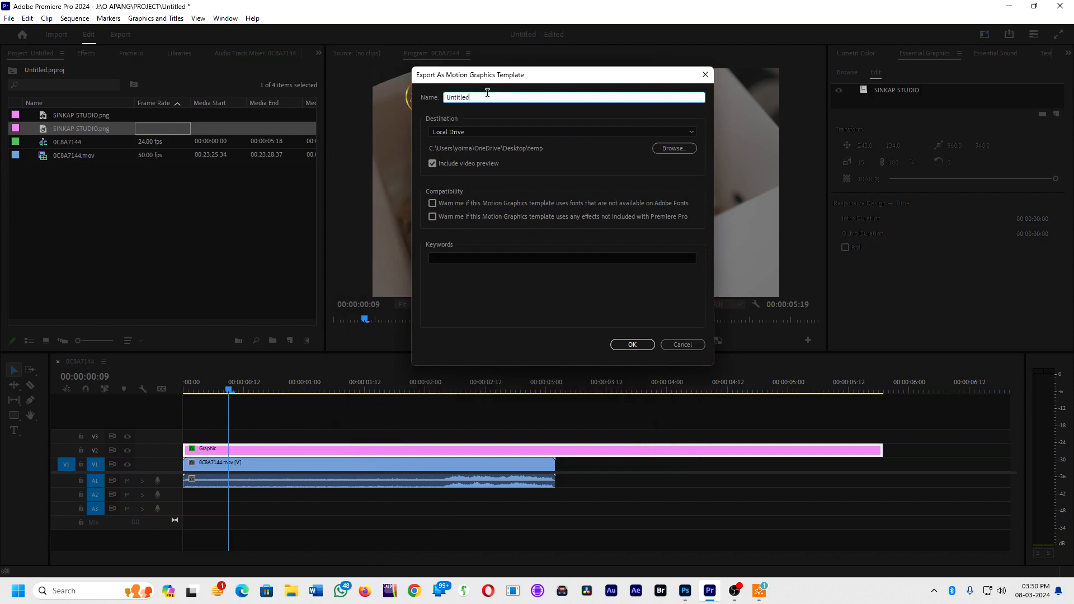
text(S)
Step: Keep Local Drive as the template's destination and choose the LOGO TRIAL folder on the Desktop
click(495, 132)
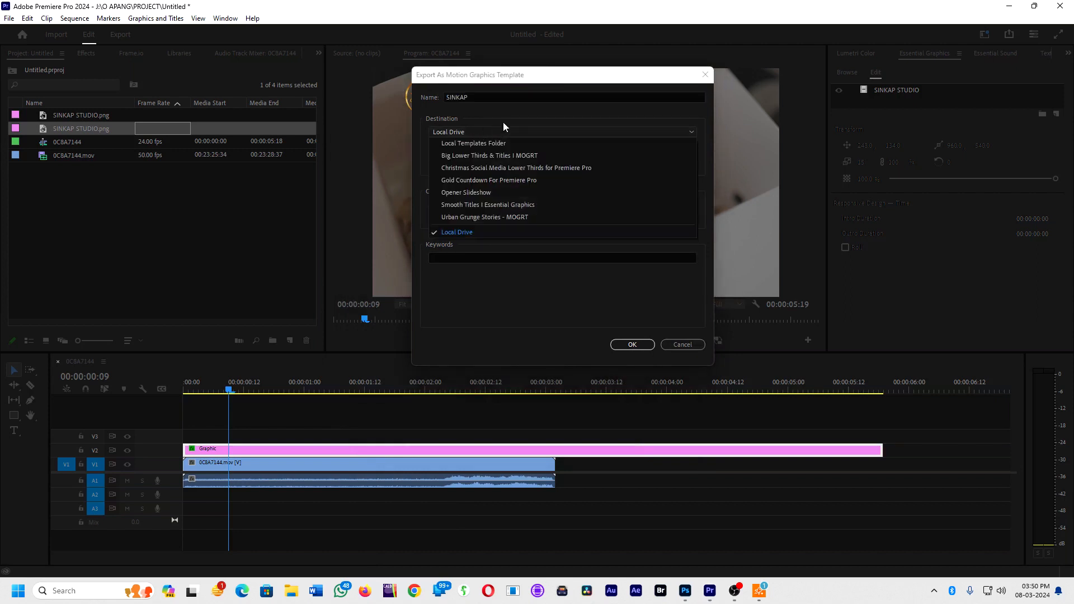
click(503, 123)
click(517, 132)
click(519, 127)
click(678, 149)
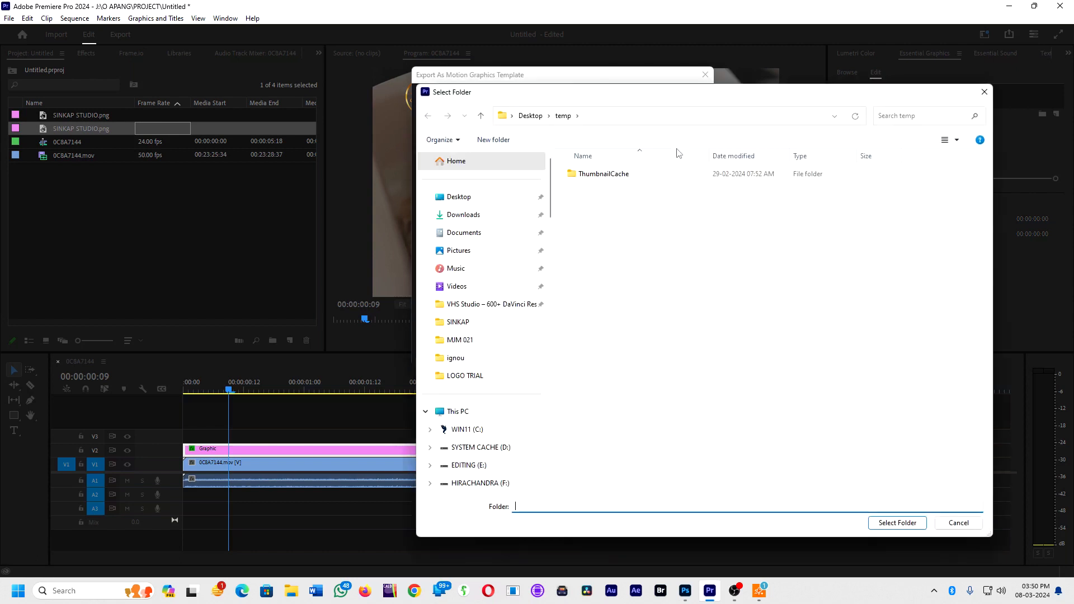
click(468, 200)
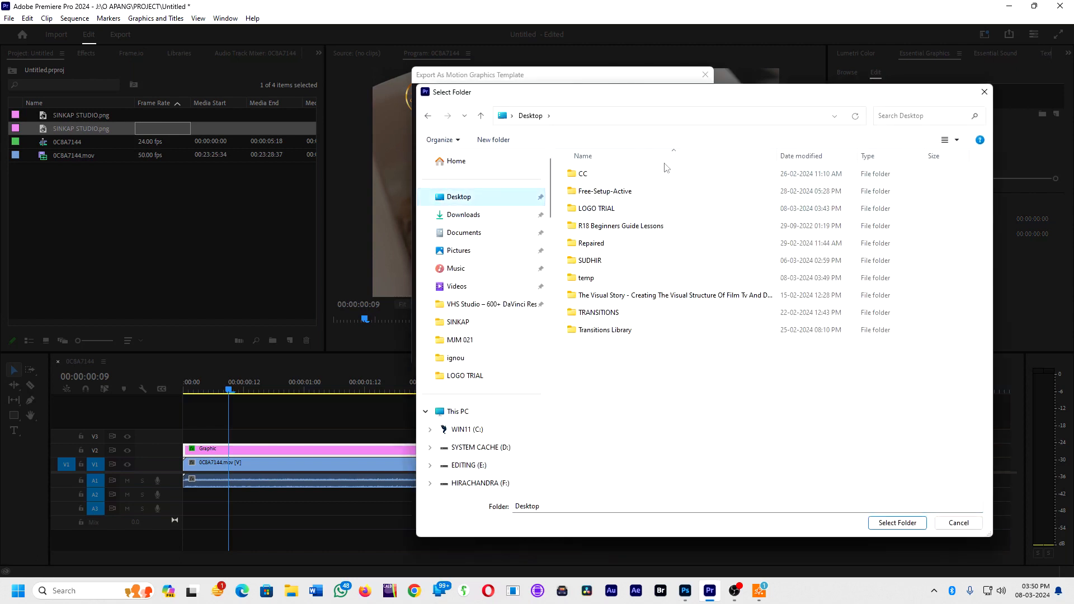
click(597, 213)
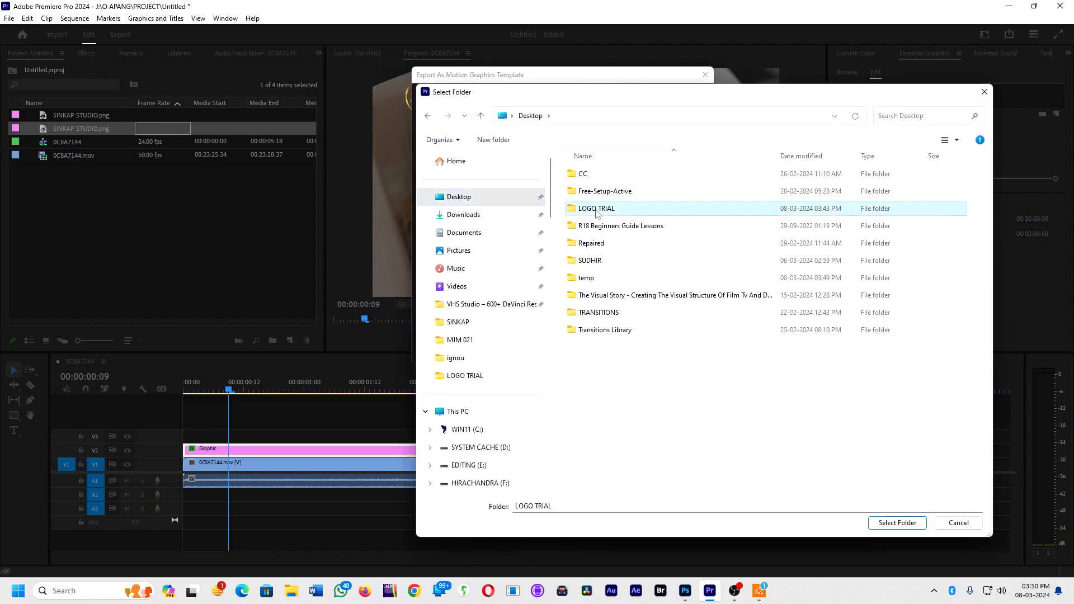
click(892, 525)
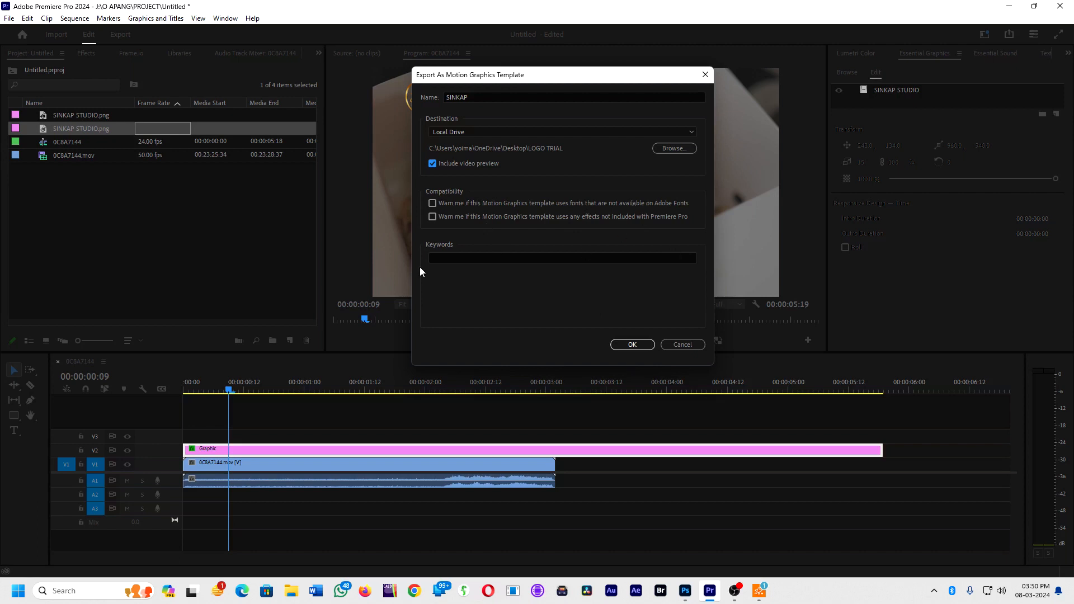
Step: Add the keyword sinkap to the Motion Graphics Template and complete the export
click(496, 256)
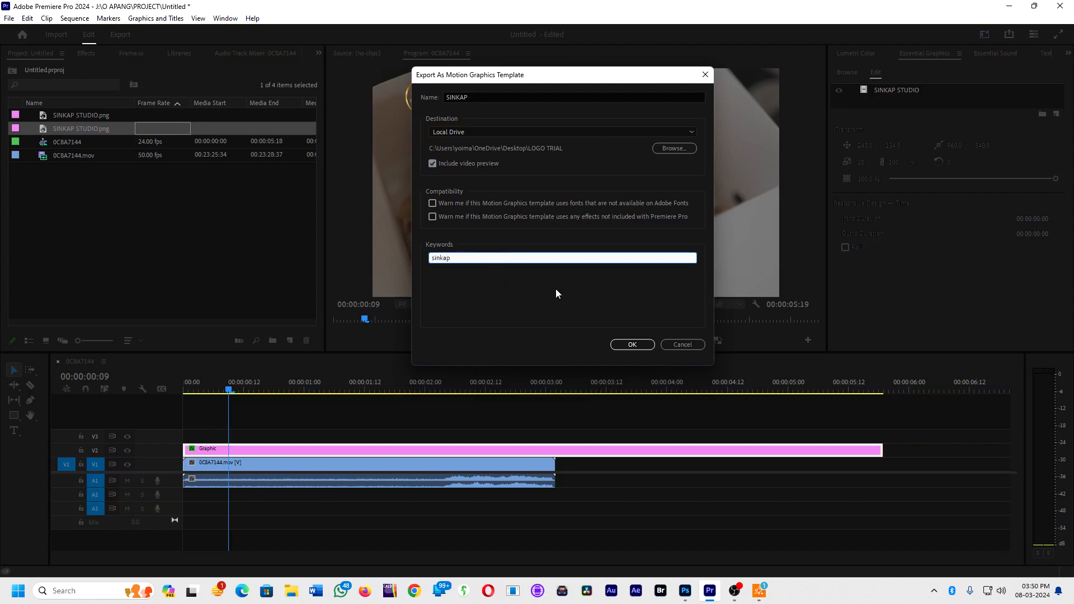
click(620, 347)
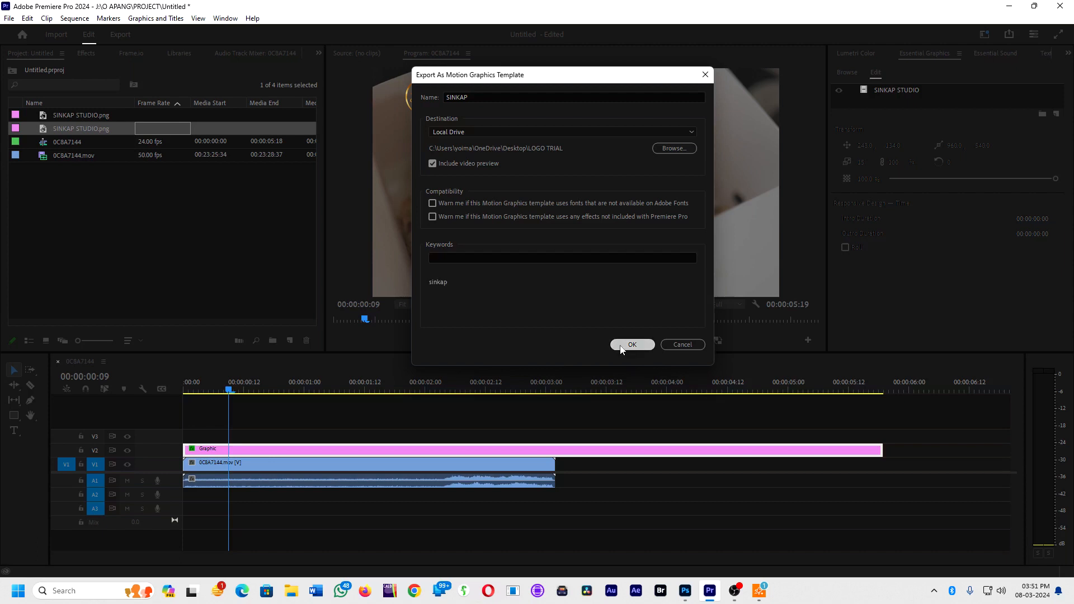
click(621, 345)
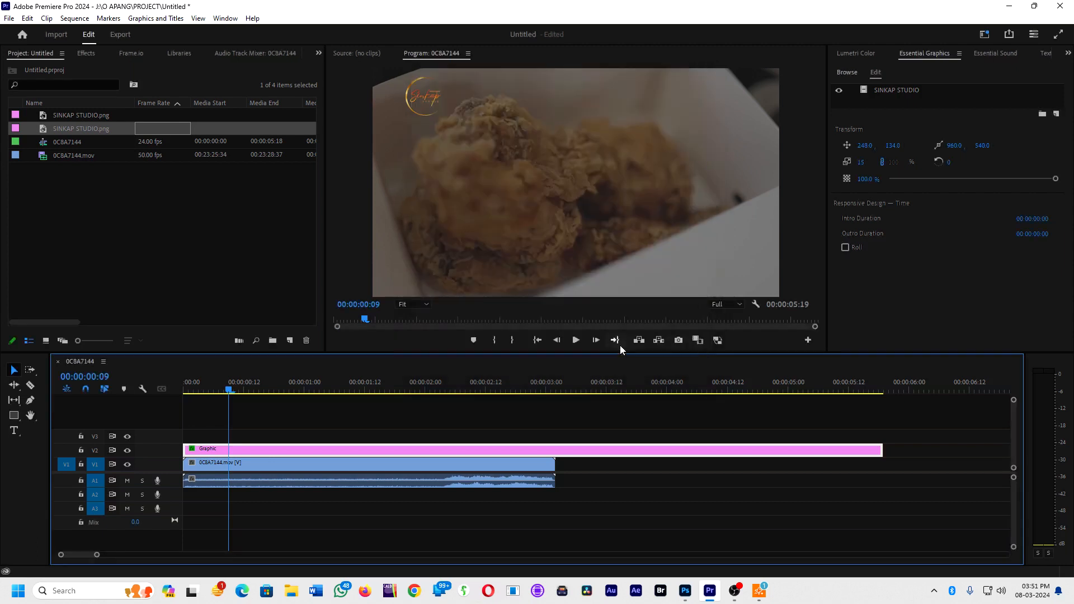
Step: Switch to the desktop and examine the exported SINKAP template file in the LOGO TRIAL folder
click(1009, 6)
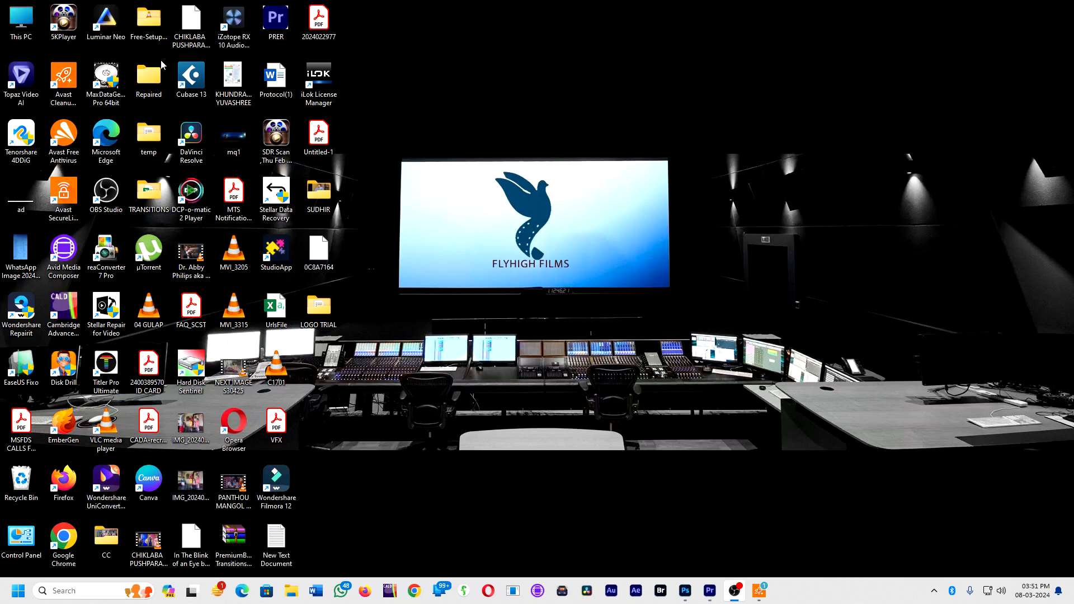
double_click(318, 308)
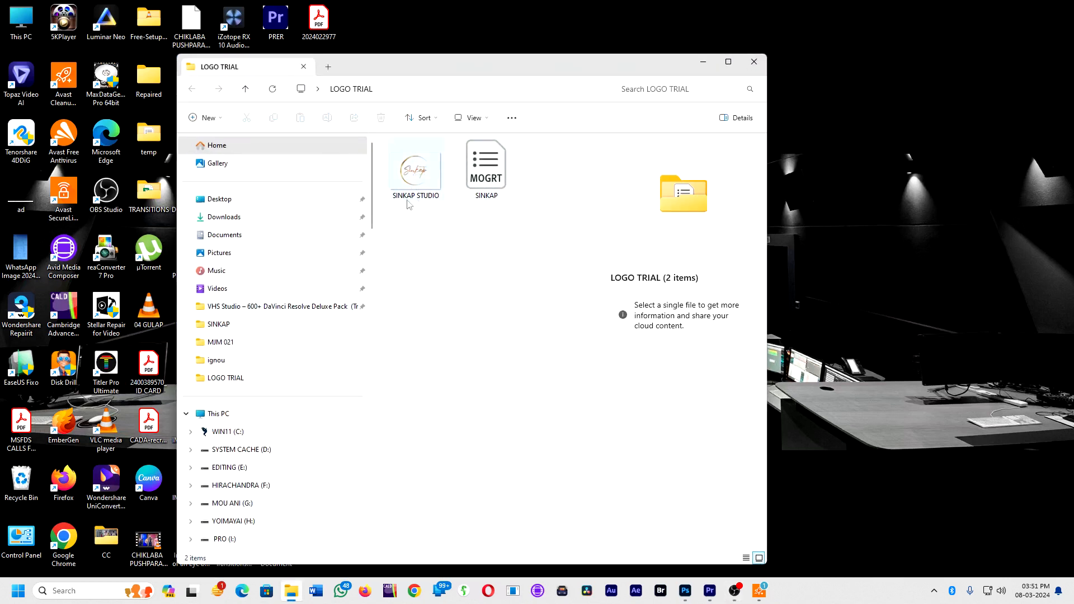
click(415, 178)
click(498, 172)
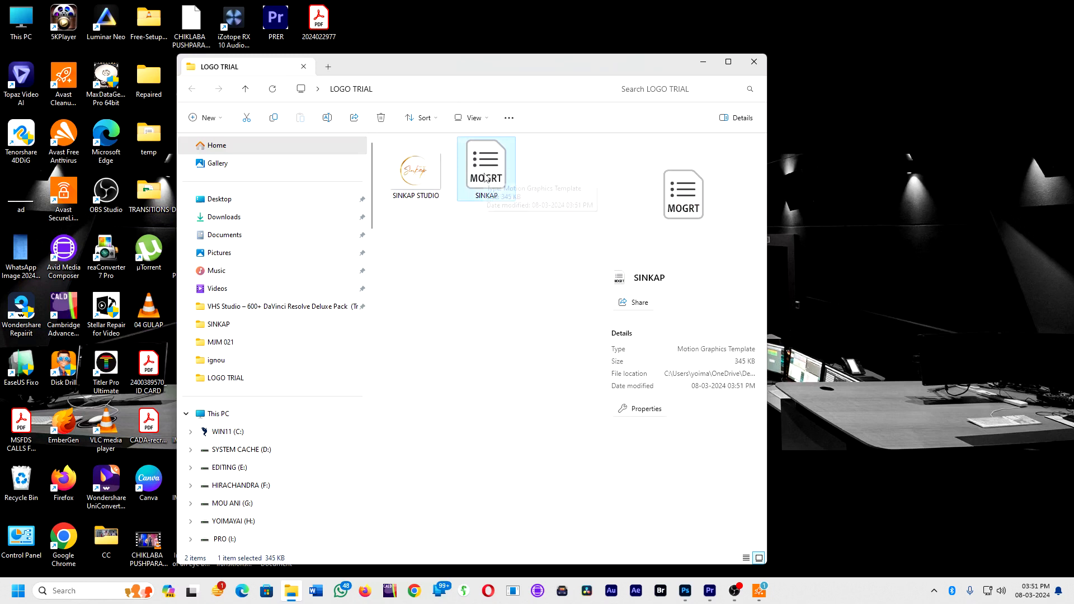
click(487, 243)
click(495, 163)
Step: Switch back to Premiere Pro and delete the Graphic clip from track V2
mouse_move(711, 592)
click(710, 591)
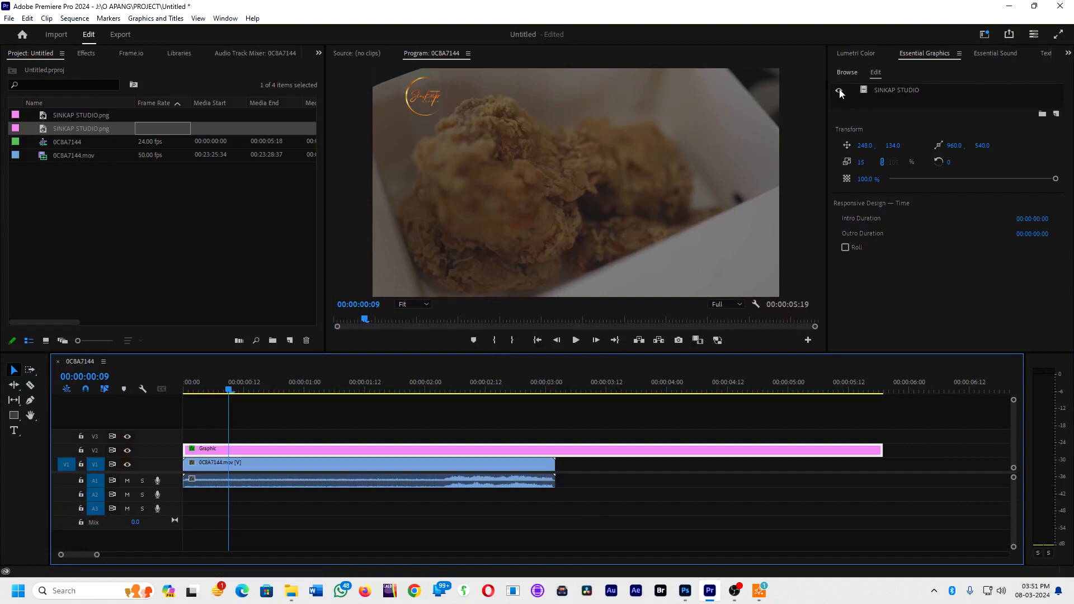
key(Delete)
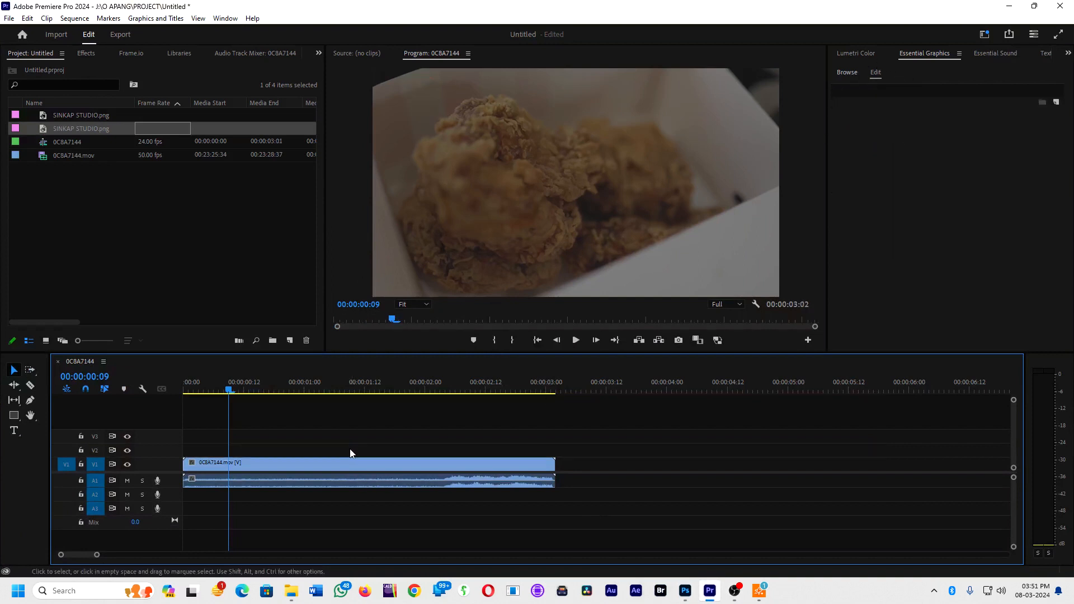
Step: Search My Templates in Essential Graphics for the SINKAP template
click(872, 57)
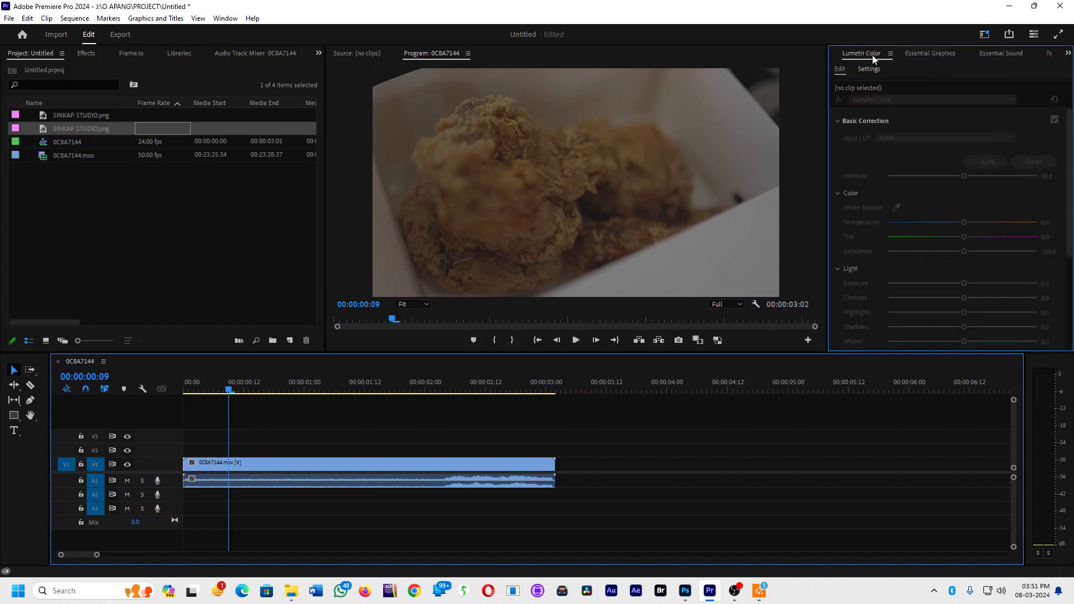
click(949, 59)
click(854, 72)
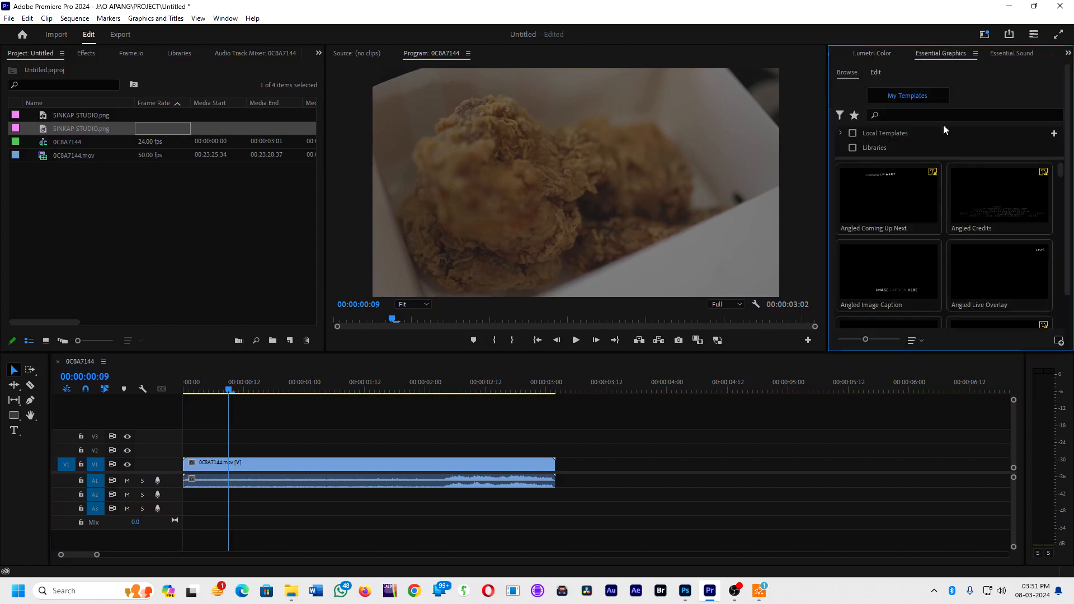
click(983, 110)
text(sink)
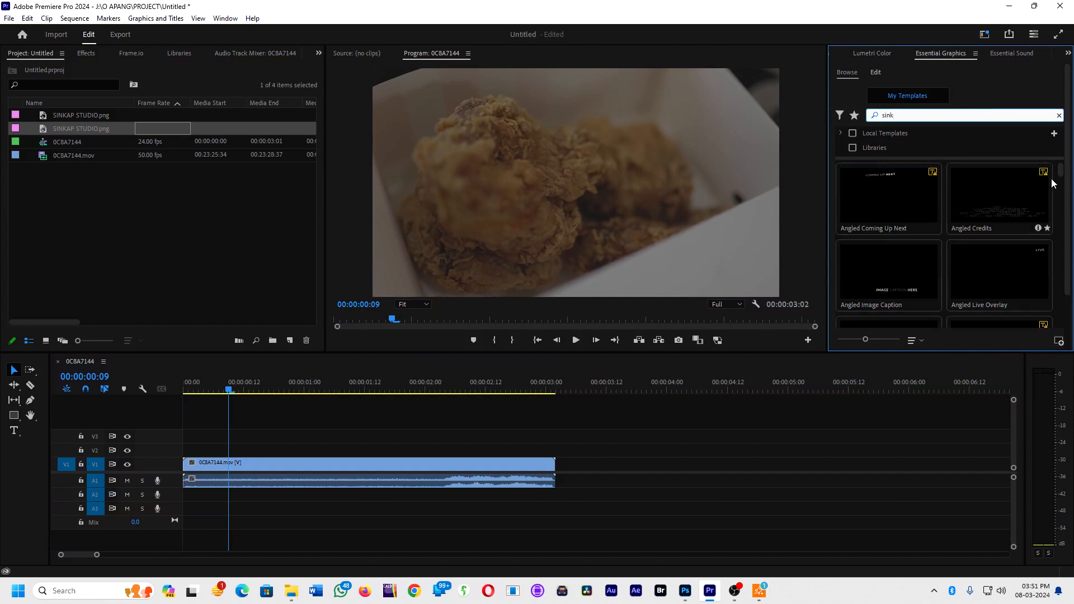
text(p)
mouse_move(1061, 175)
mouse_down()
mouse_move(1061, 321)
mouse_move(1060, 168)
mouse_up()
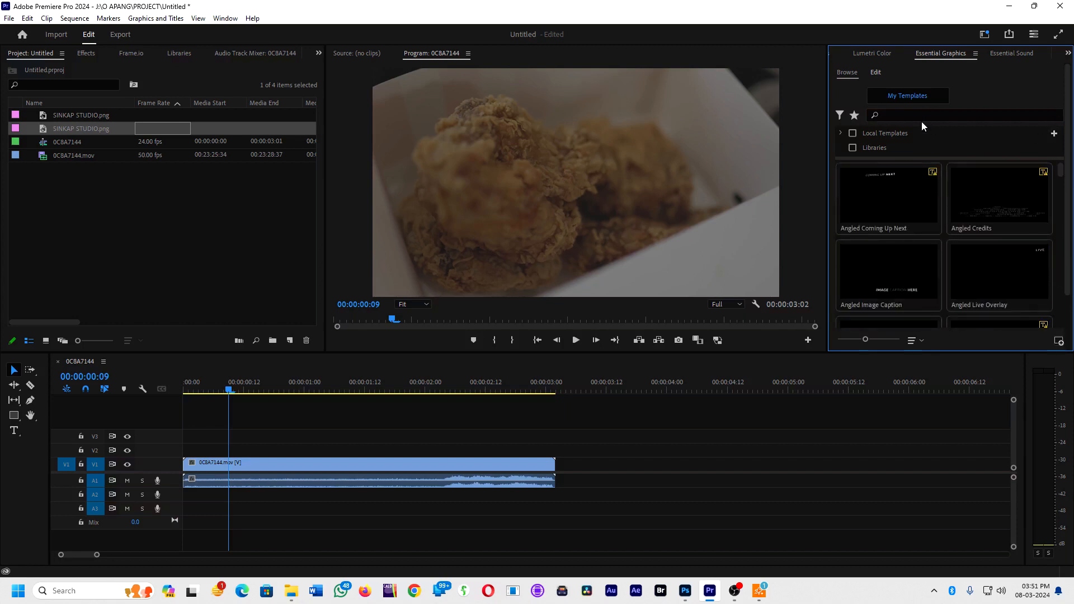
Step: Install the SINKAP Motion Graphics template from the LOGO TRIAL folder into Essential Graphics
click(1058, 343)
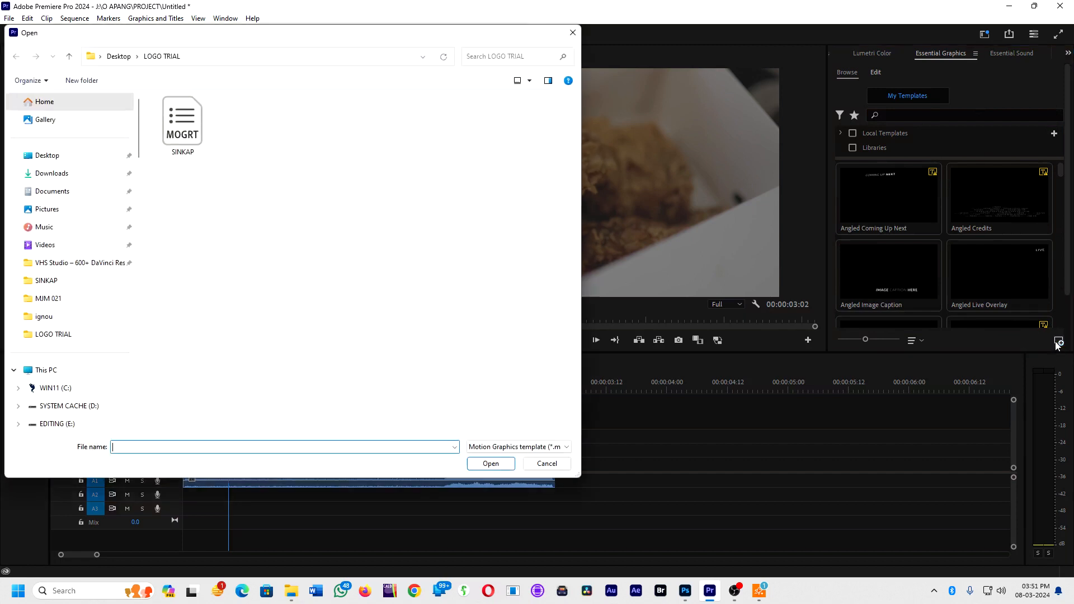
click(178, 124)
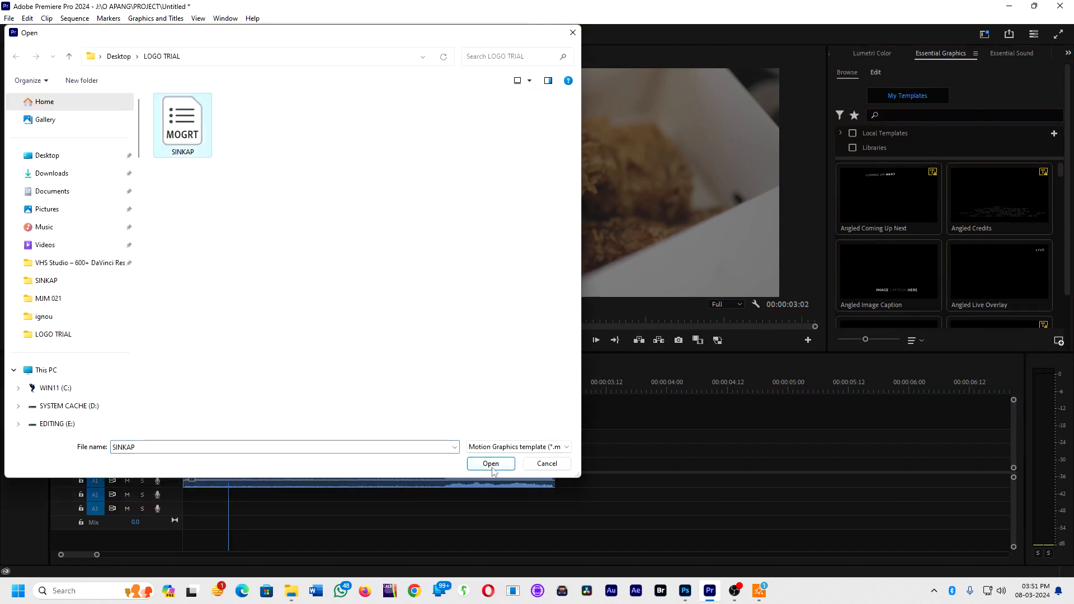
click(491, 465)
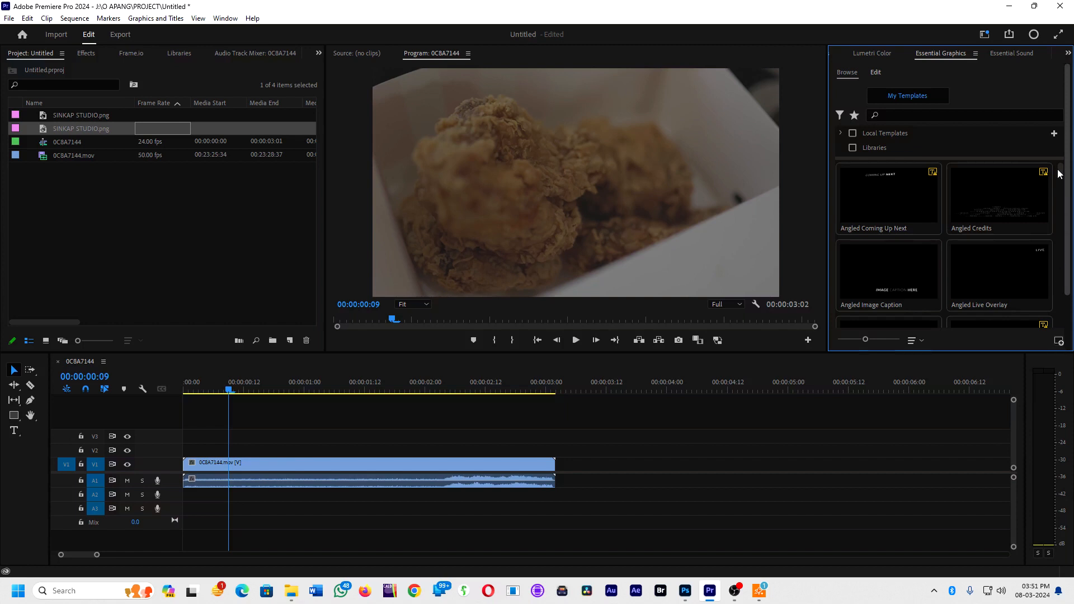
Step: Find the template with the search term sinkap and place SINKAP on track V2 at the start of the sequence
mouse_move(1061, 173)
mouse_down()
mouse_move(1064, 331)
mouse_move(1065, 169)
mouse_up()
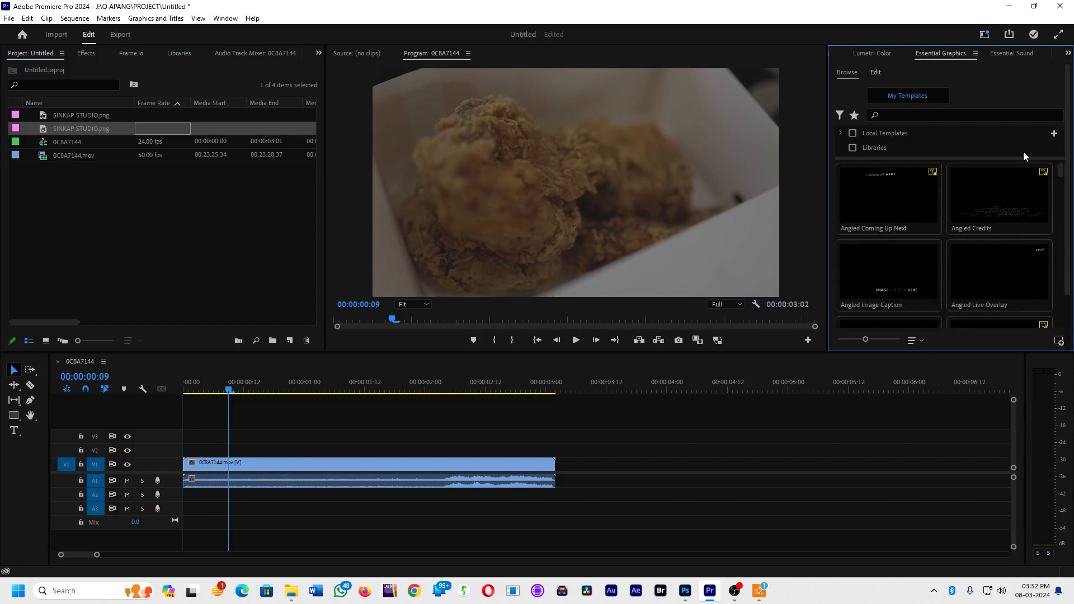
click(925, 114)
text(sinkap)
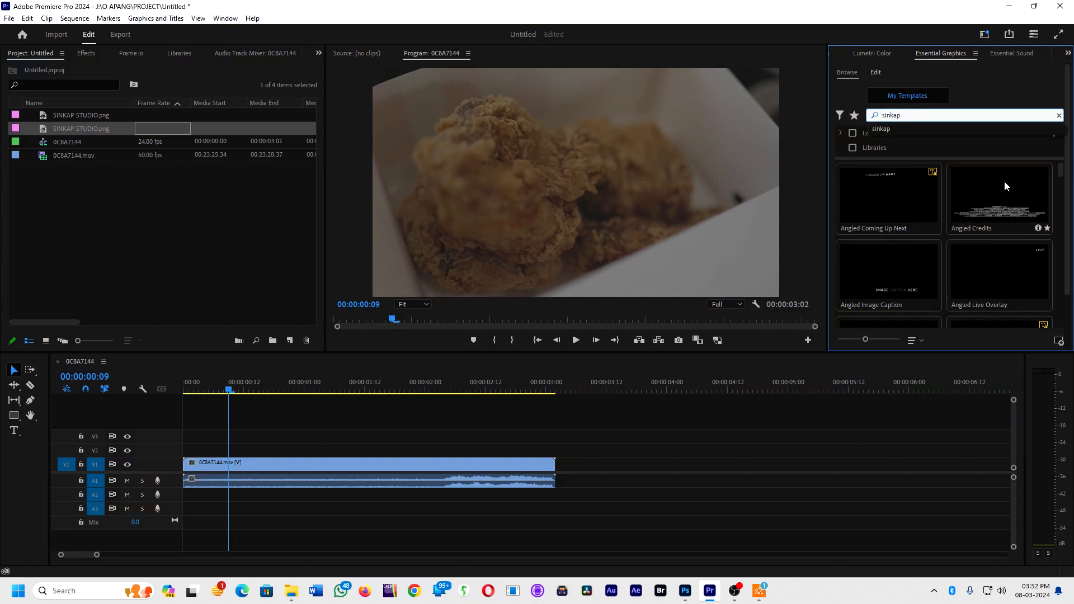
click(912, 127)
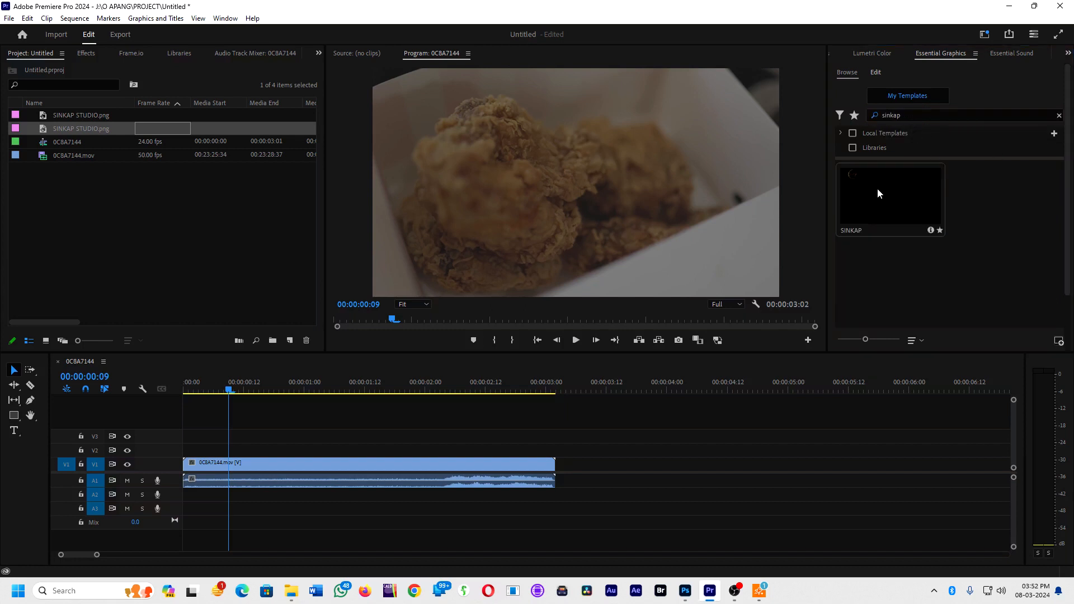
drag(911, 203, 181, 454)
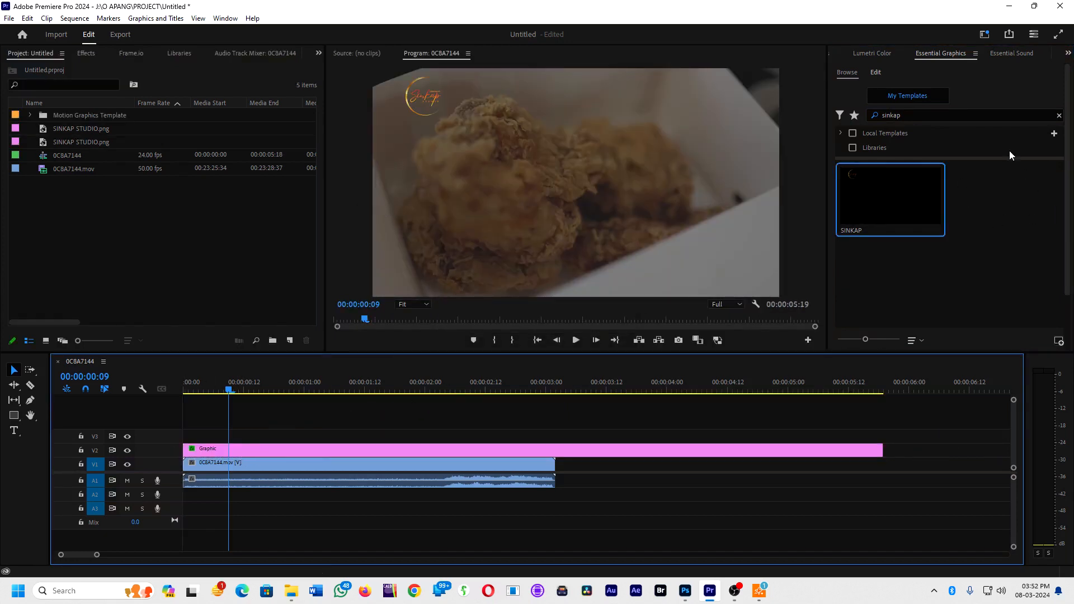
Step: Clear the template search, locate SINKAP in My Templates and mark it as a favorite
click(1060, 116)
drag(1061, 177, 1063, 288)
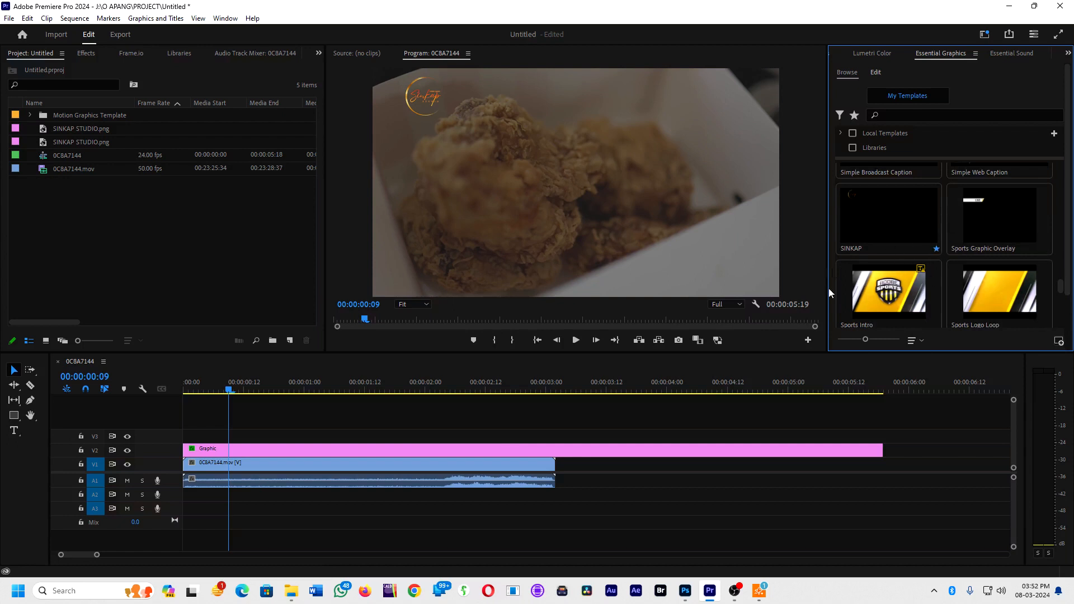
click(219, 386)
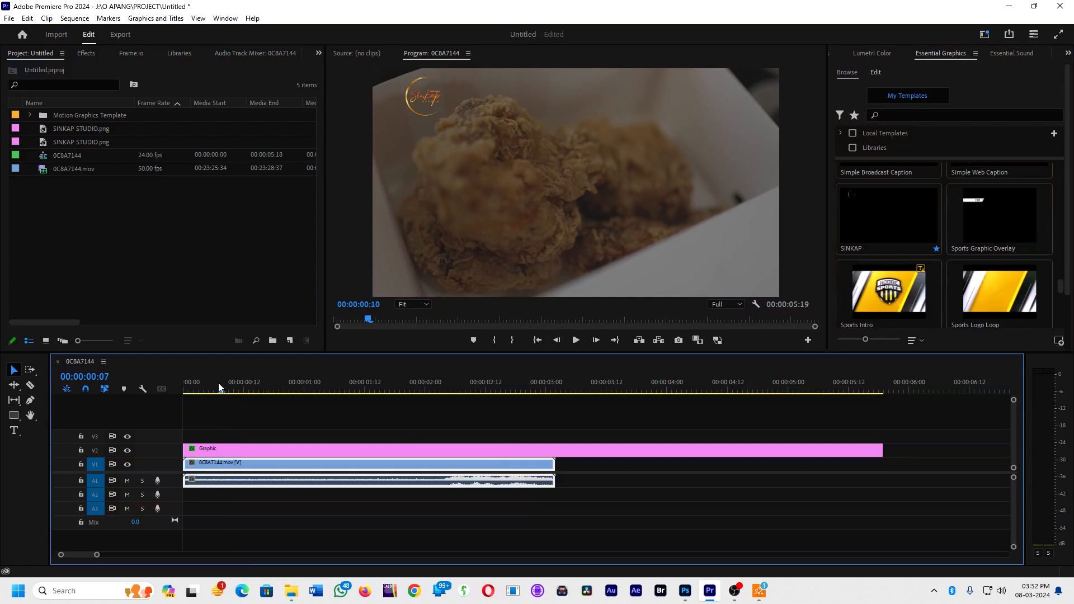
Step: Trim the Graphic clip on V2 to end together with 0C8A7144.mov and preview the logo full screen
drag(882, 449, 414, 449)
drag(299, 386, 408, 431)
key(ctrl+grave)
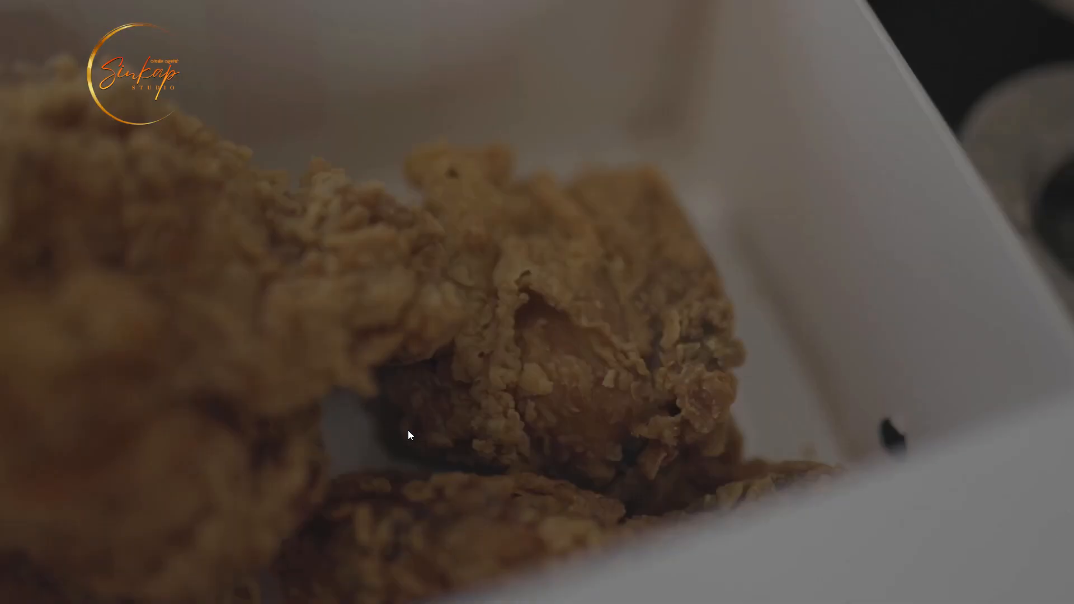
key(Escape)
drag(415, 451, 554, 453)
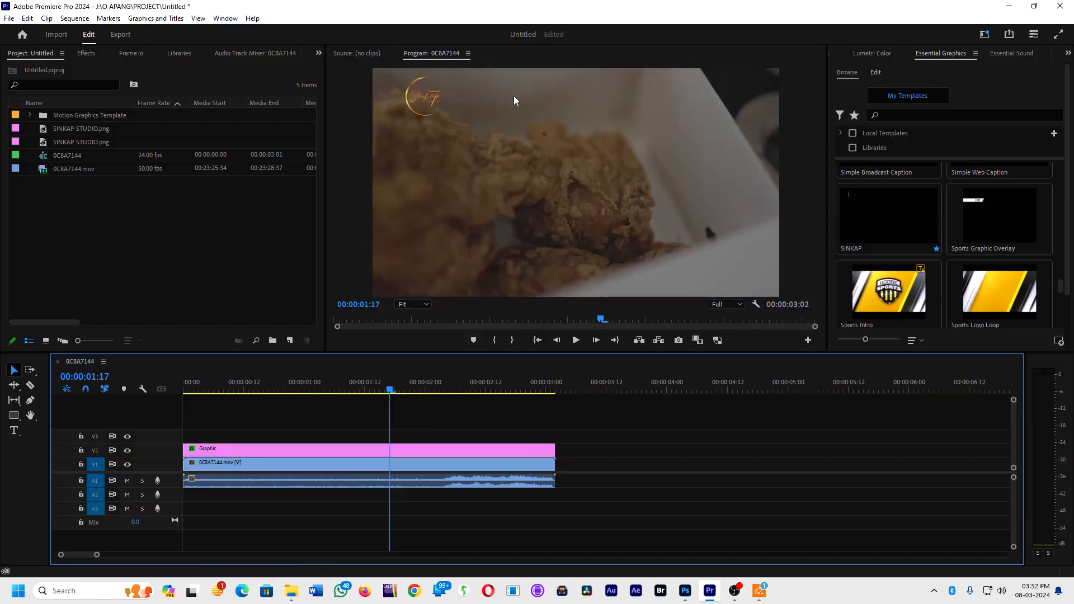
click(428, 464)
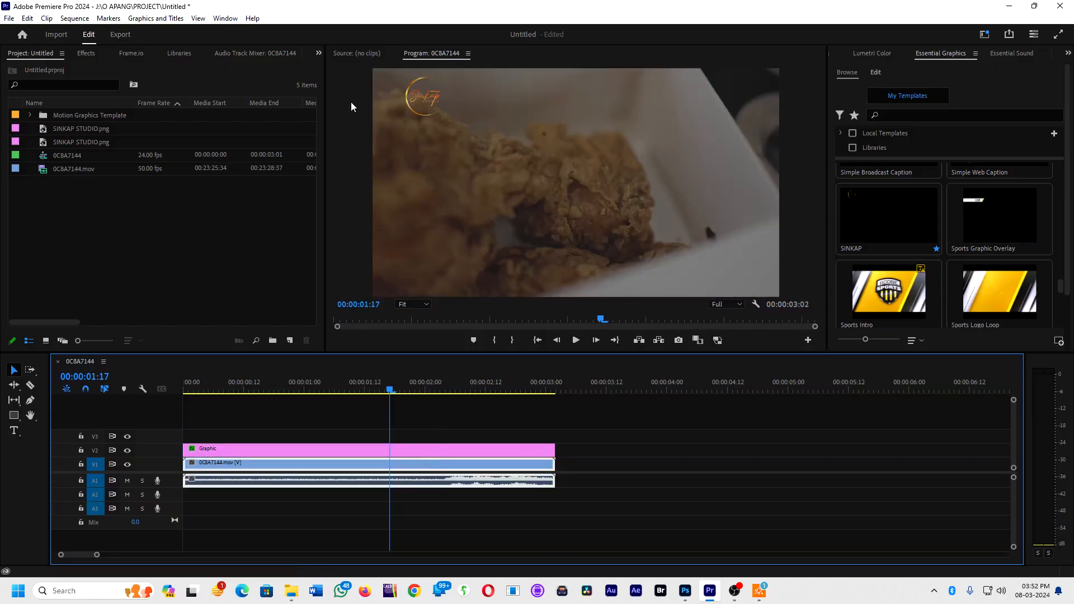
key(ctrl+grave)
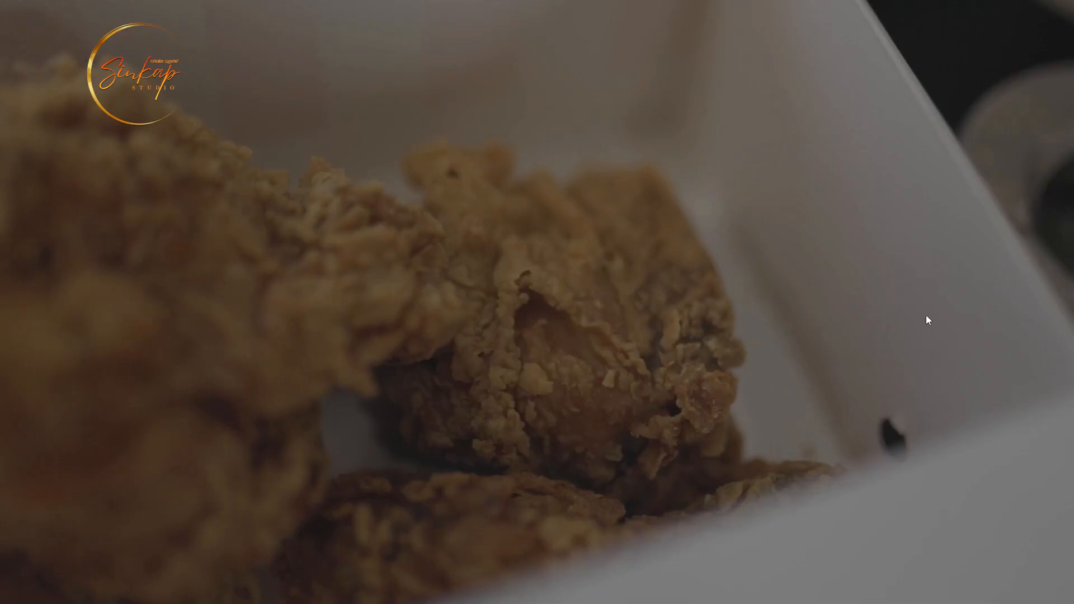
key(ctrl+grave)
Step: Find the Perspective Drop Shadow effect with the search term shadow and apply it to the Graphic clip on V2
click(414, 450)
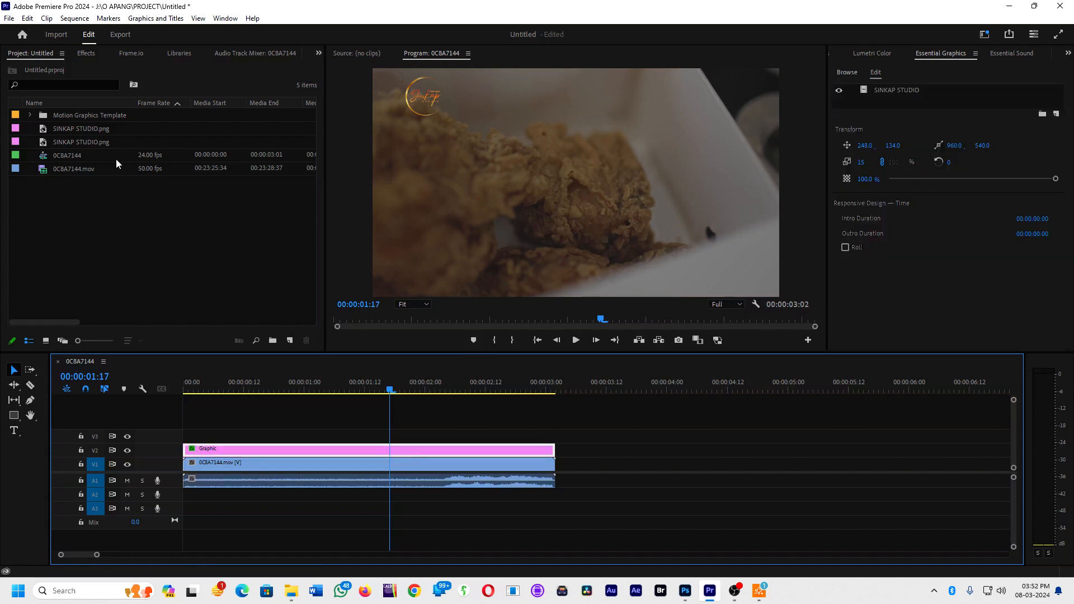
click(91, 55)
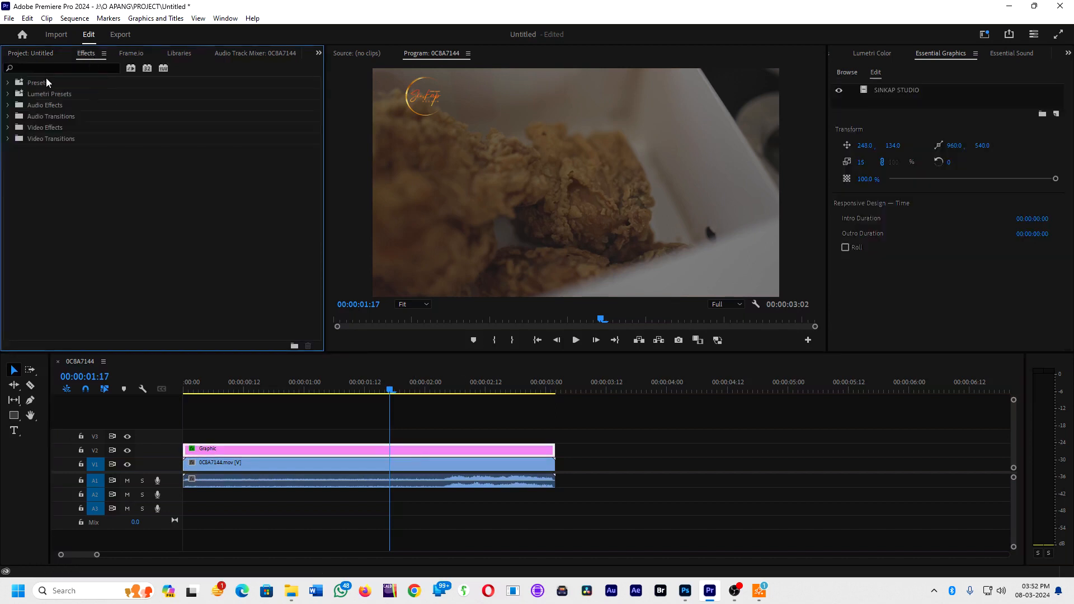
click(60, 69)
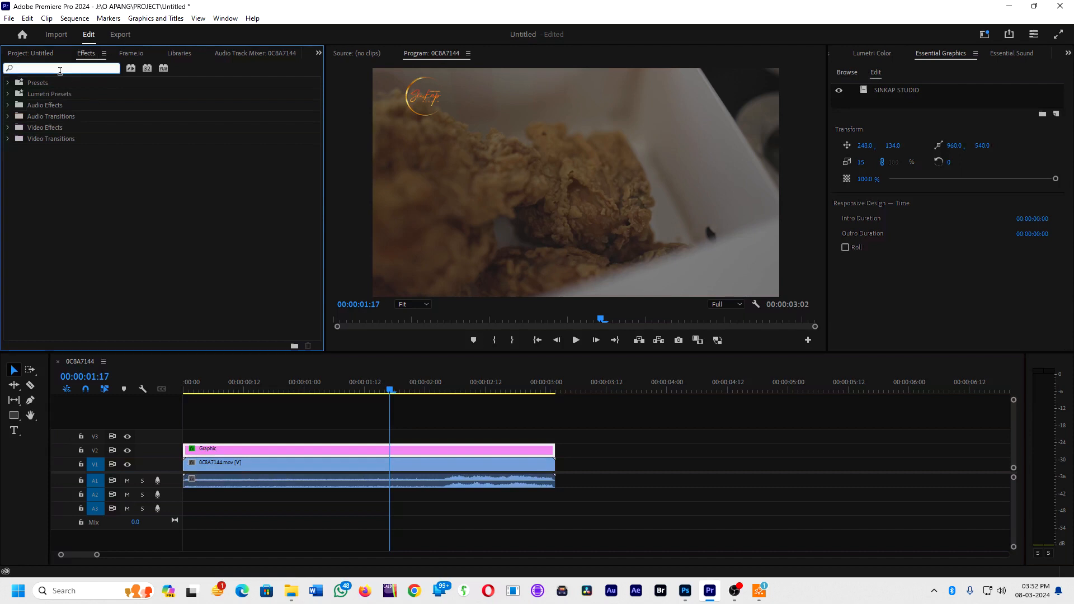
text(shadow)
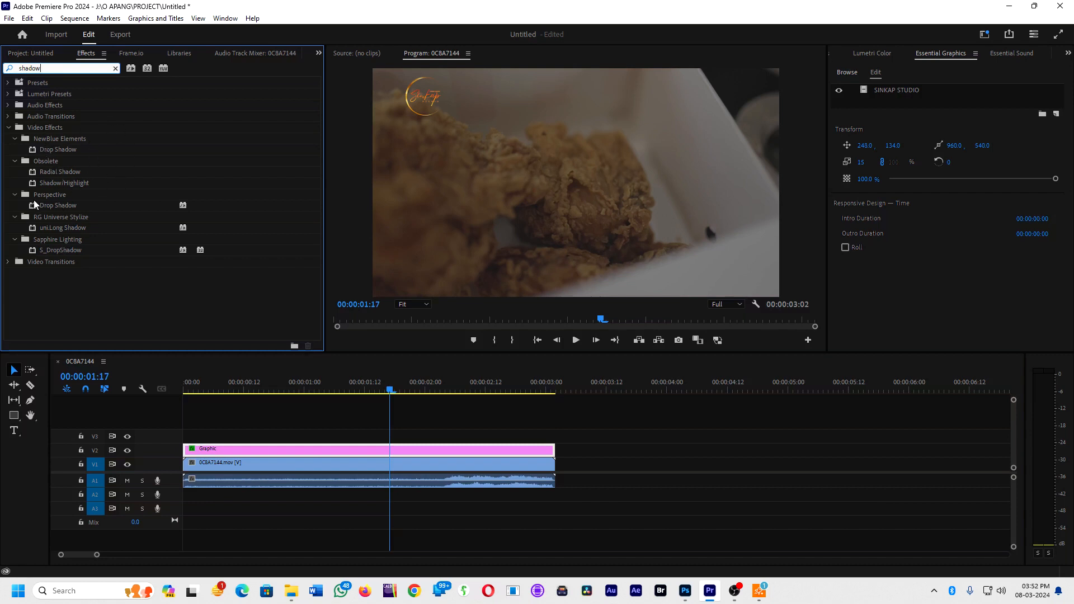
drag(48, 206, 279, 452)
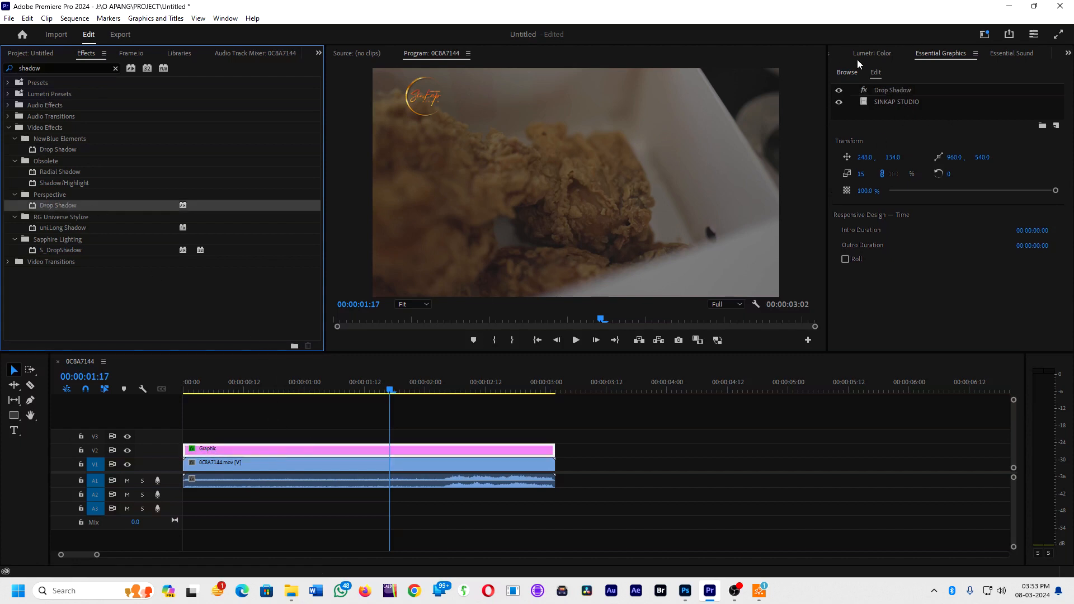
Step: Show the Graphic clip's effect settings and turn on Shadow Only for the Drop Shadow to preview the shadow full screen
click(847, 73)
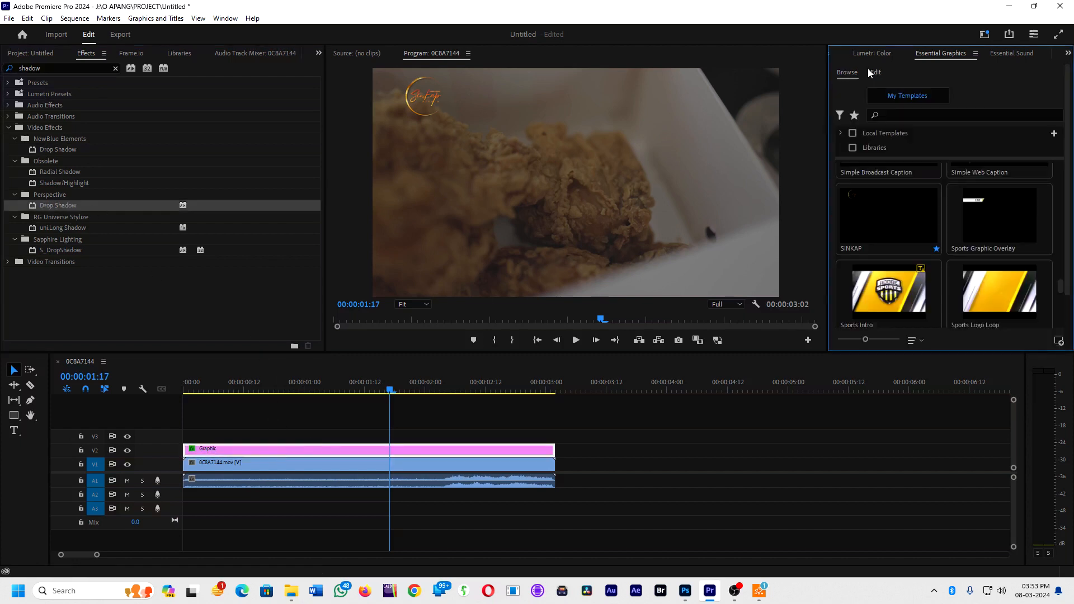
click(1068, 53)
click(1034, 67)
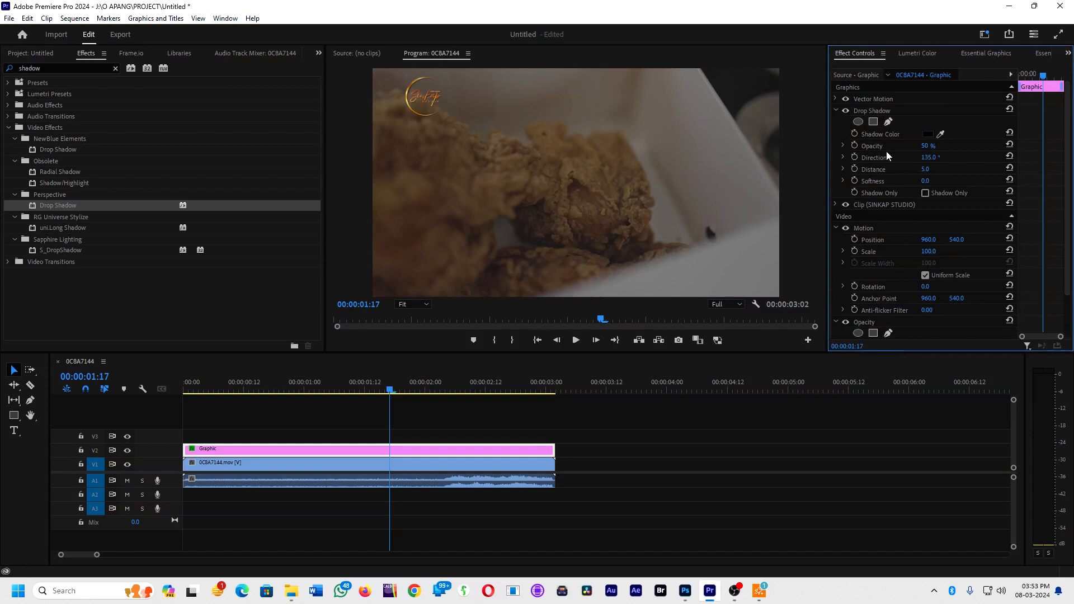
click(926, 193)
click(928, 146)
click(602, 463)
key(ctrl+grave)
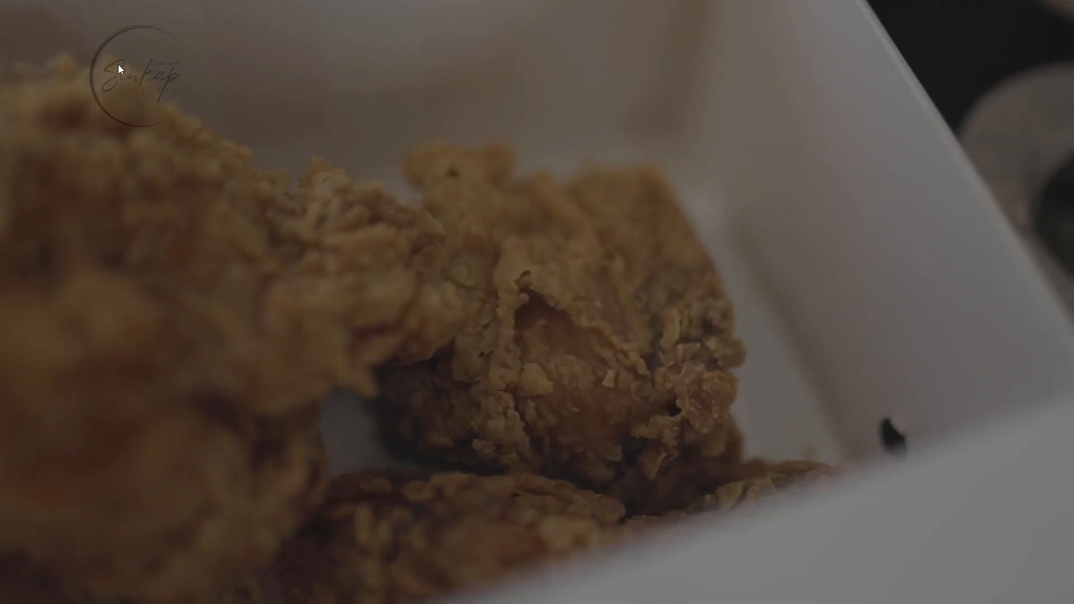
key(ctrl+grave)
Step: Set the Drop Shadow opacity to 100% and turn off Shadow Only, checking the logo full screen
click(409, 449)
click(930, 145)
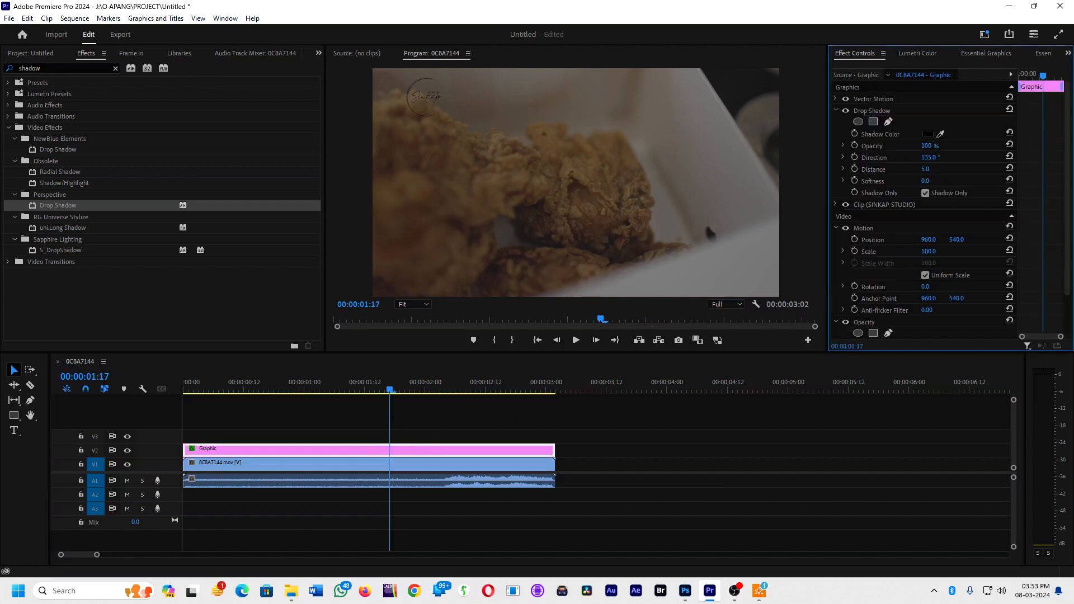
key(ctrl+grave)
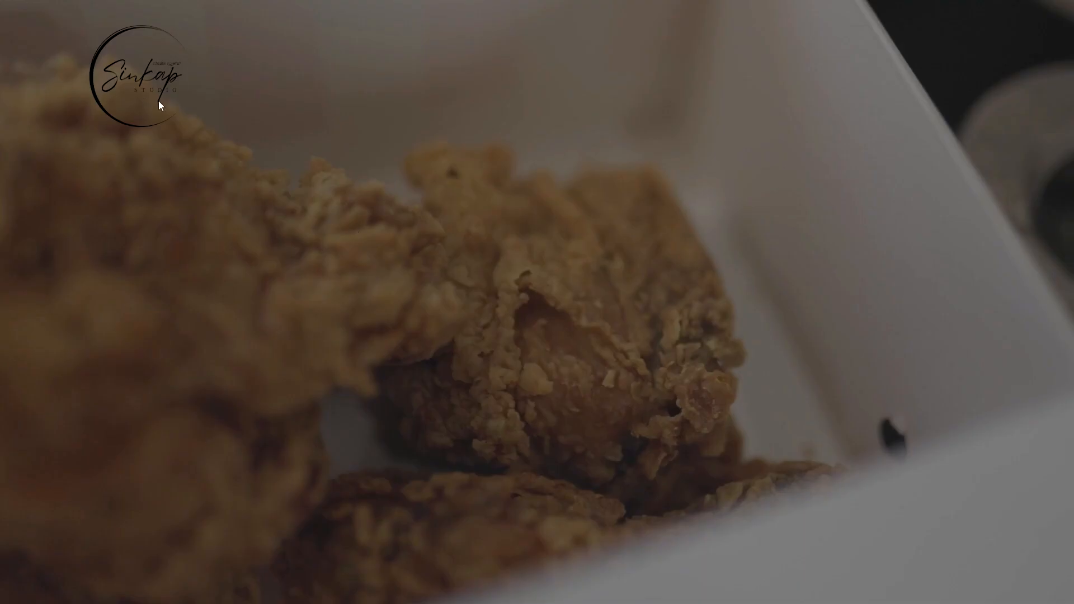
key(ctrl+grave)
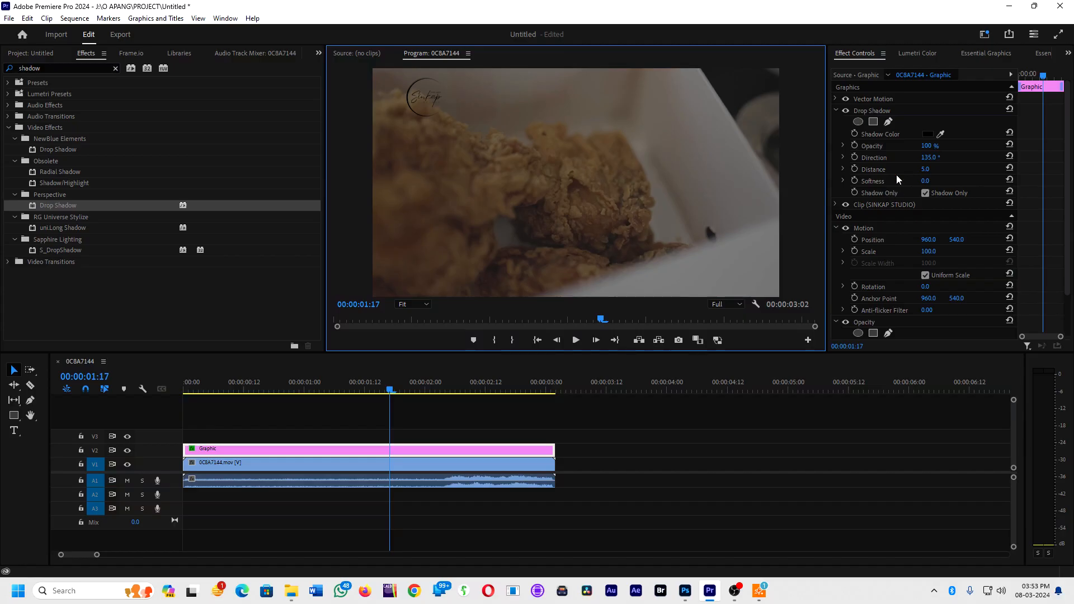
click(925, 193)
key(ctrl+grave)
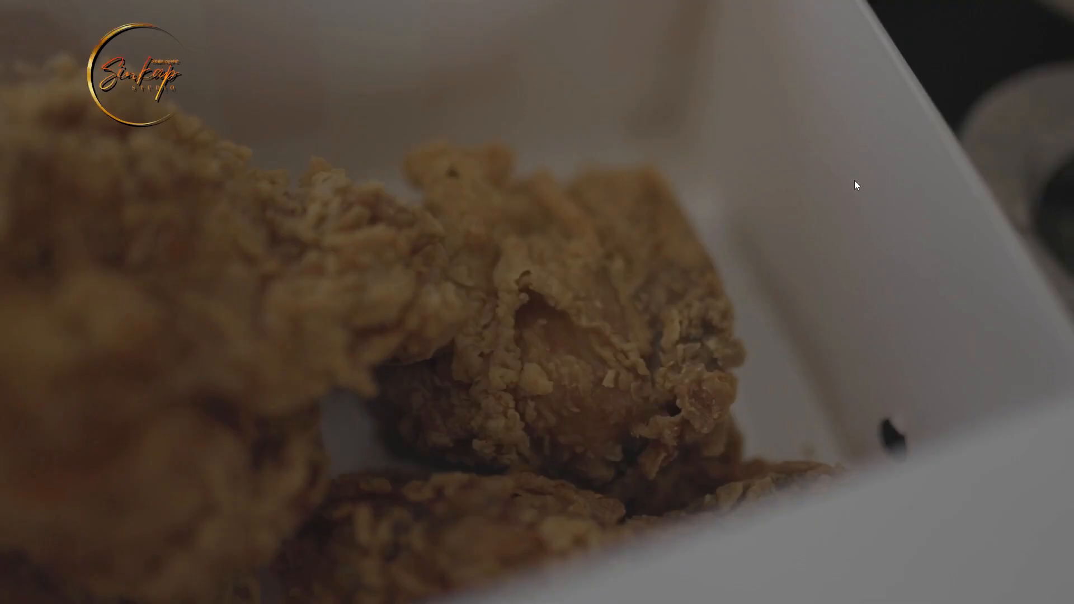
key(ctrl+grave)
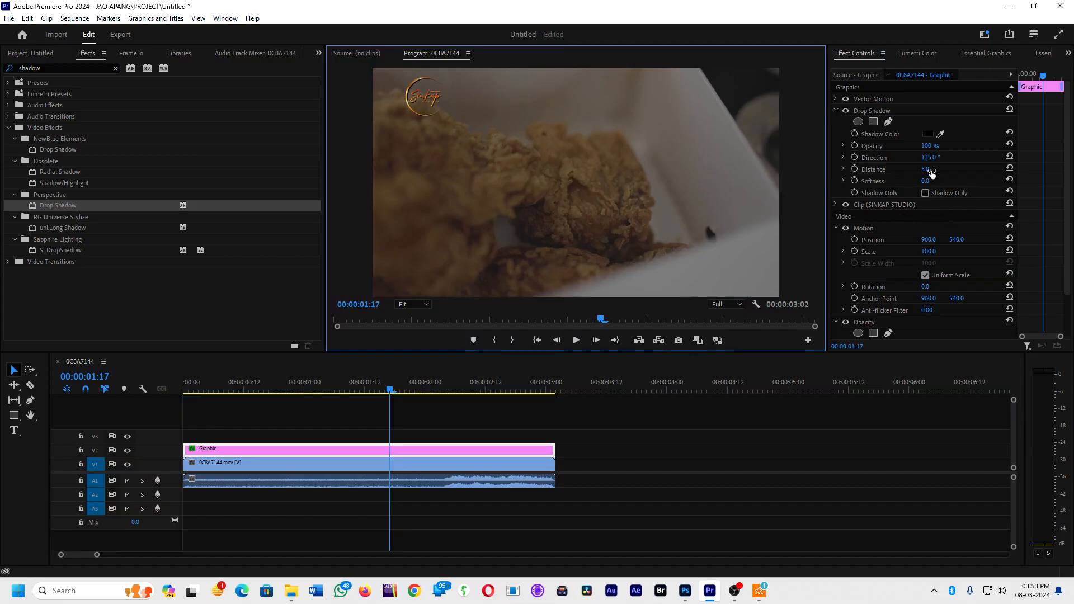
Step: Enlarge the Program monitor and set the Drop Shadow direction to 138°, distance to 6 and softness to 23
mouse_move(928, 158)
mouse_down()
mouse_move(966, 158)
mouse_move(923, 169)
mouse_up()
drag(325, 348, 159, 348)
drag(288, 355, 314, 497)
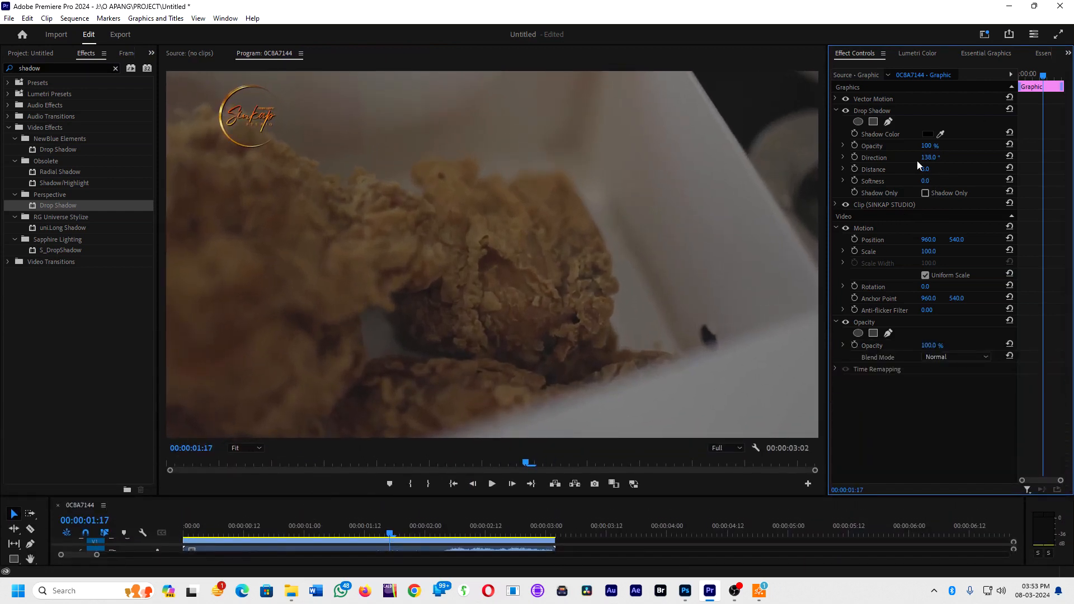
drag(922, 174, 965, 182)
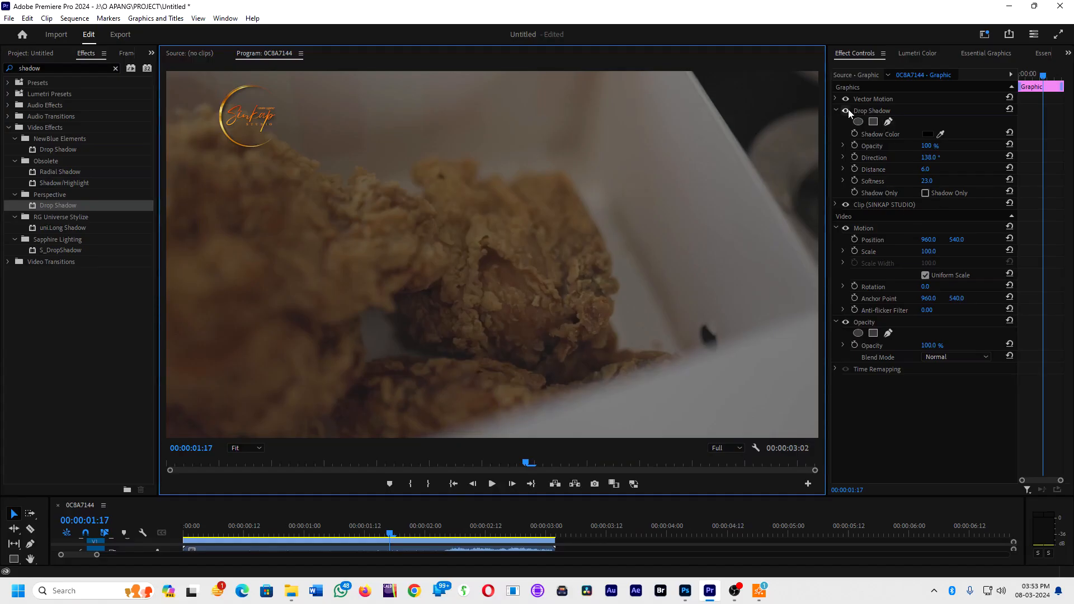
Step: Toggle the Drop Shadow effect on and off to compare the logo, leaving the effect disabled
click(846, 111)
click(846, 111)
click(846, 111)
click(846, 111)
click(846, 110)
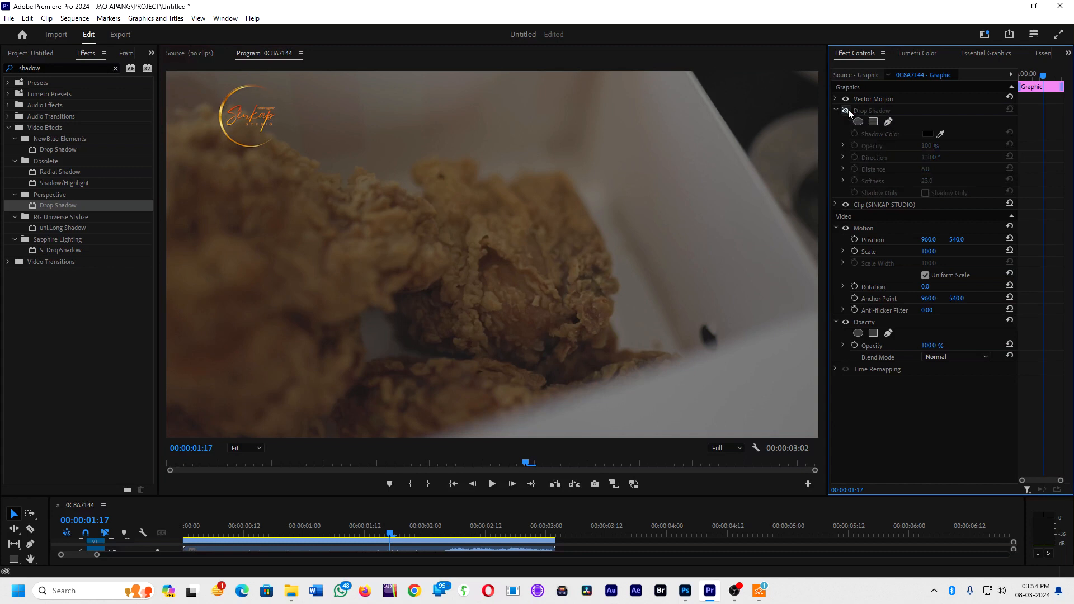
Step: Set the scale of the SINKAP STUDIO clip layer to 126 and its vertical position to 691
click(836, 110)
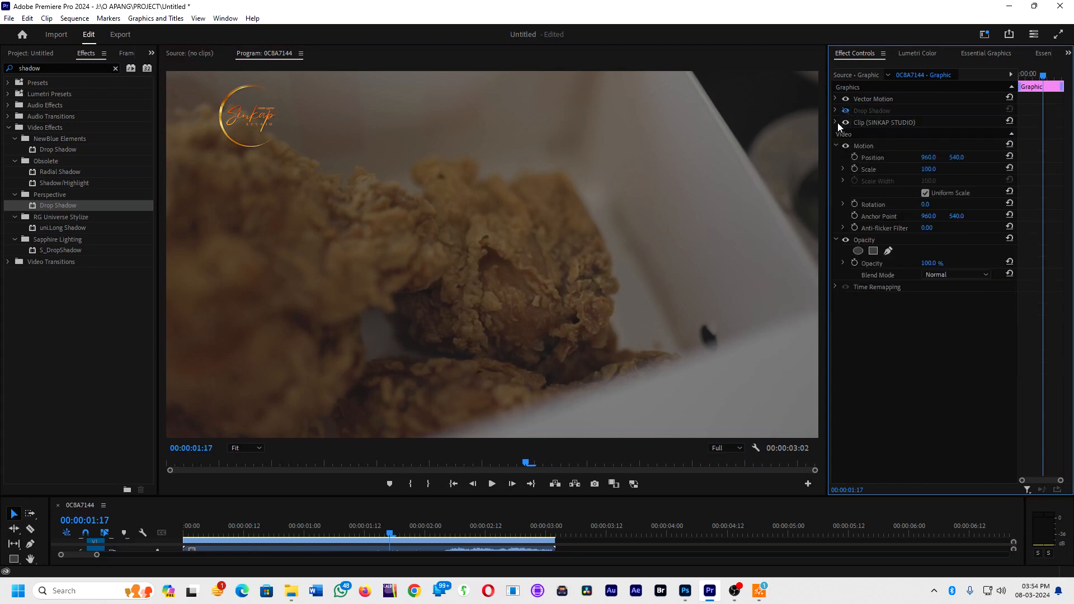
click(835, 122)
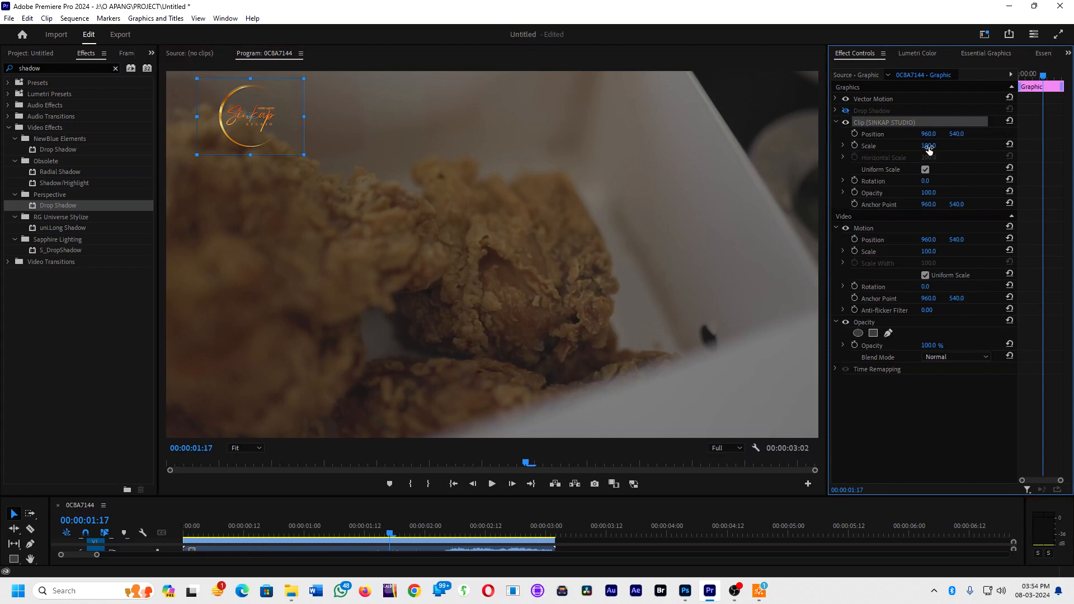
drag(929, 146, 1047, 134)
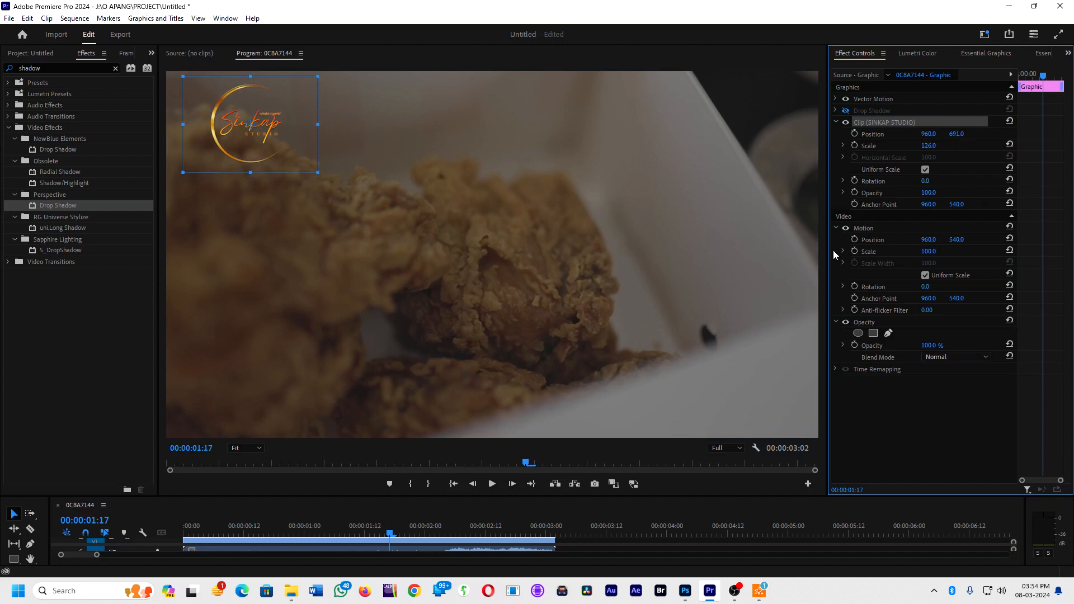
Step: Animate the Graphic's Motion position with keyframes at 00:00:00:00 and 00:00:02:20 so the logo travels horizontally across the frame
click(185, 526)
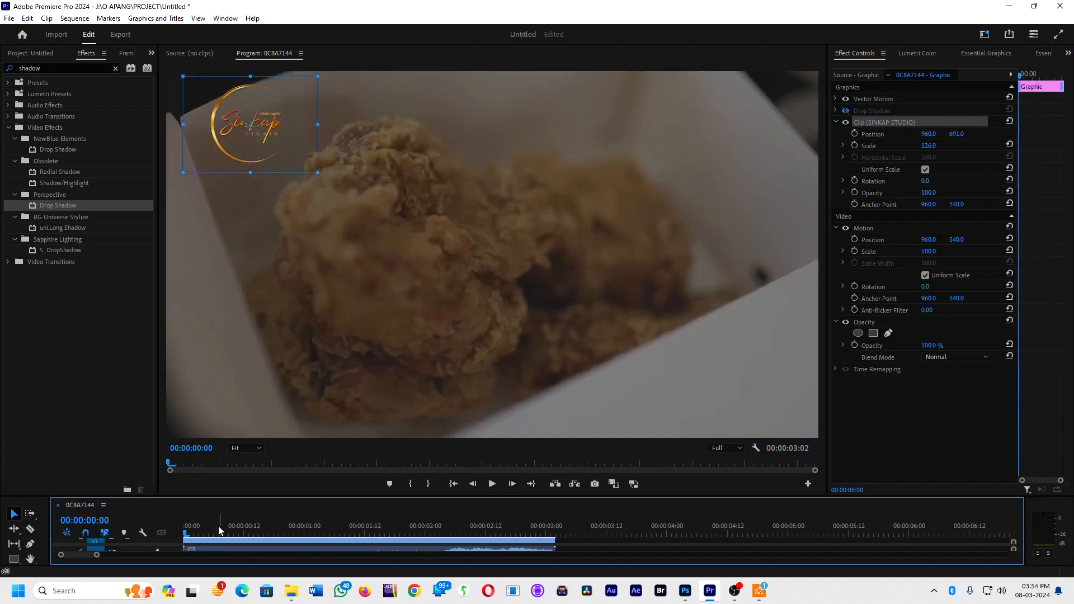
drag(241, 496, 240, 466)
drag(189, 499, 183, 501)
click(854, 240)
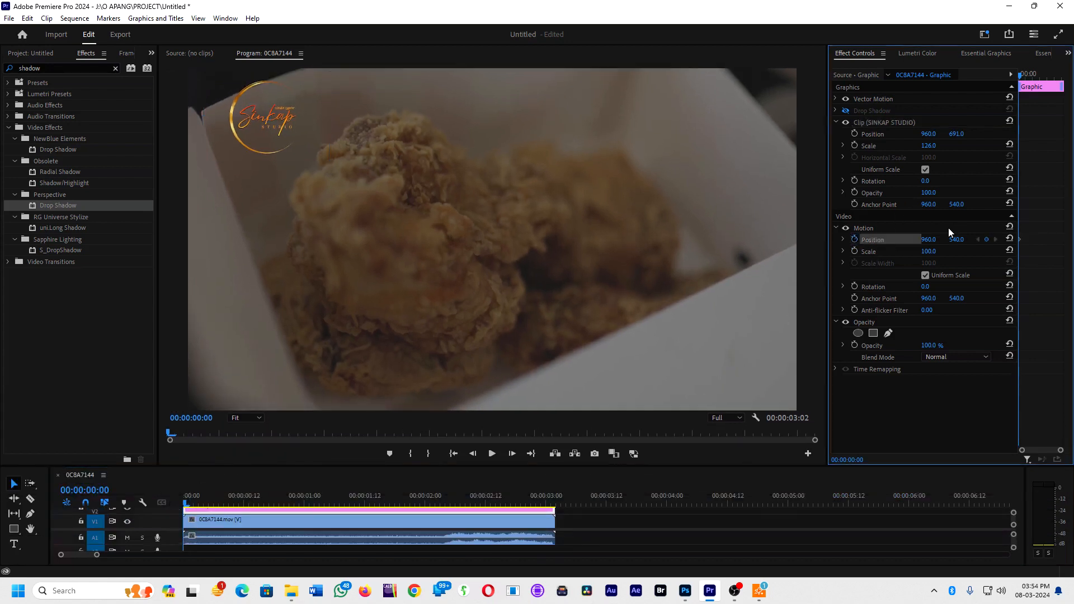
click(525, 496)
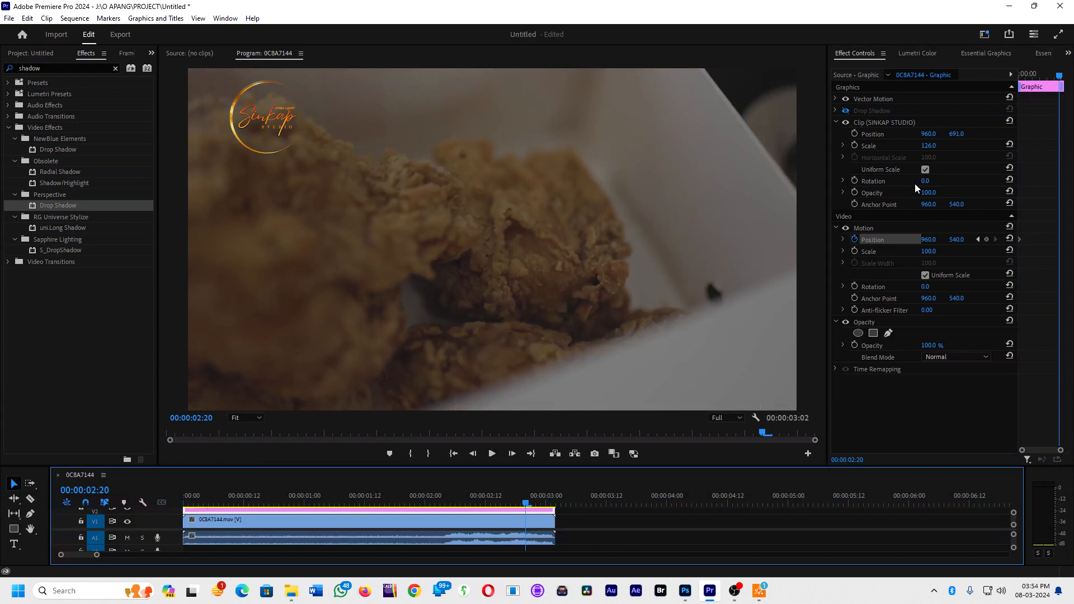
drag(928, 239, 439, 299)
Step: Play the position animation from the start of the sequence and undo the position change
click(188, 496)
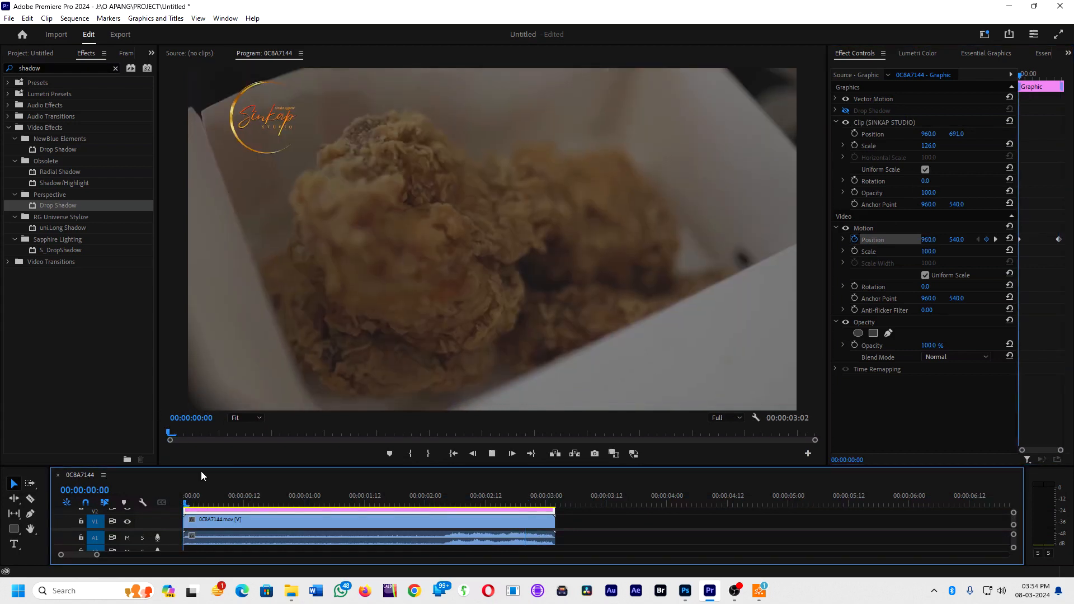
key(space)
key(space)
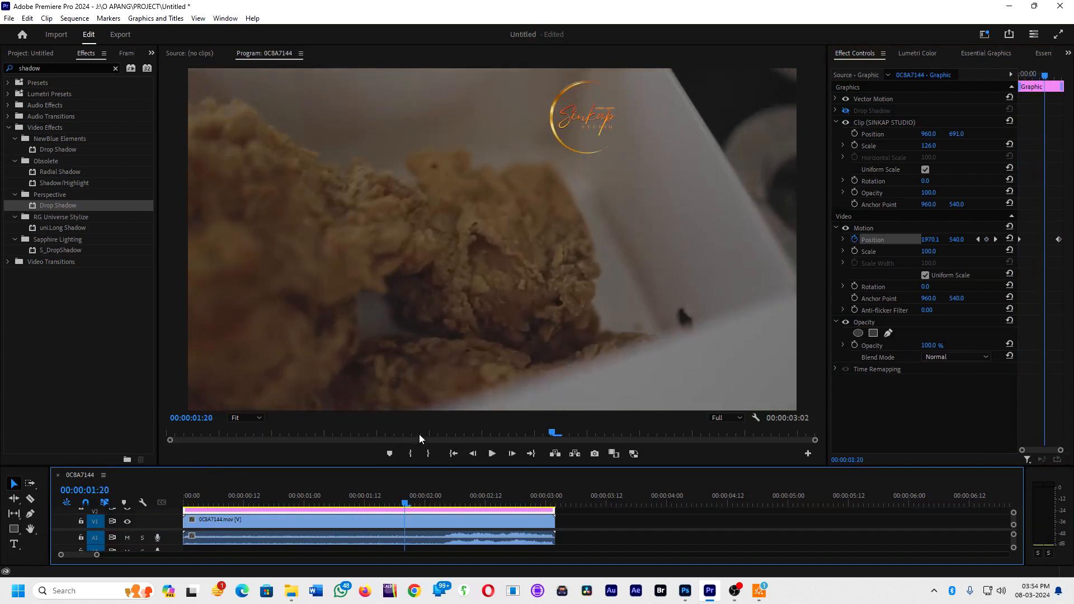
key(ctrl+z)
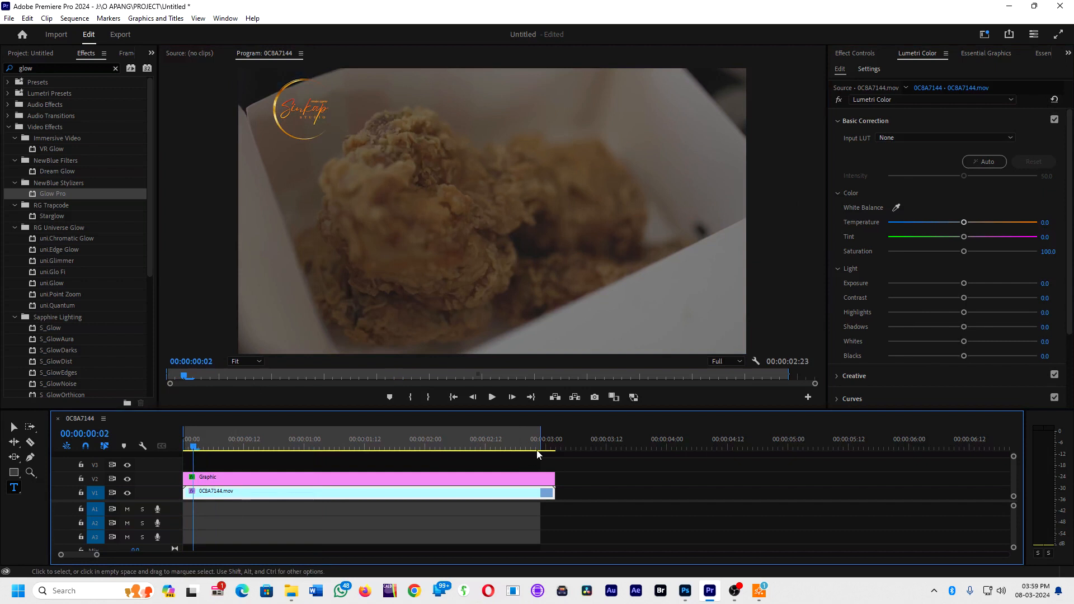
Step: Extend the sequence's out point to 00:00:03:01 and move the playhead to 00:00:00:15
click(555, 447)
drag(556, 451, 551, 452)
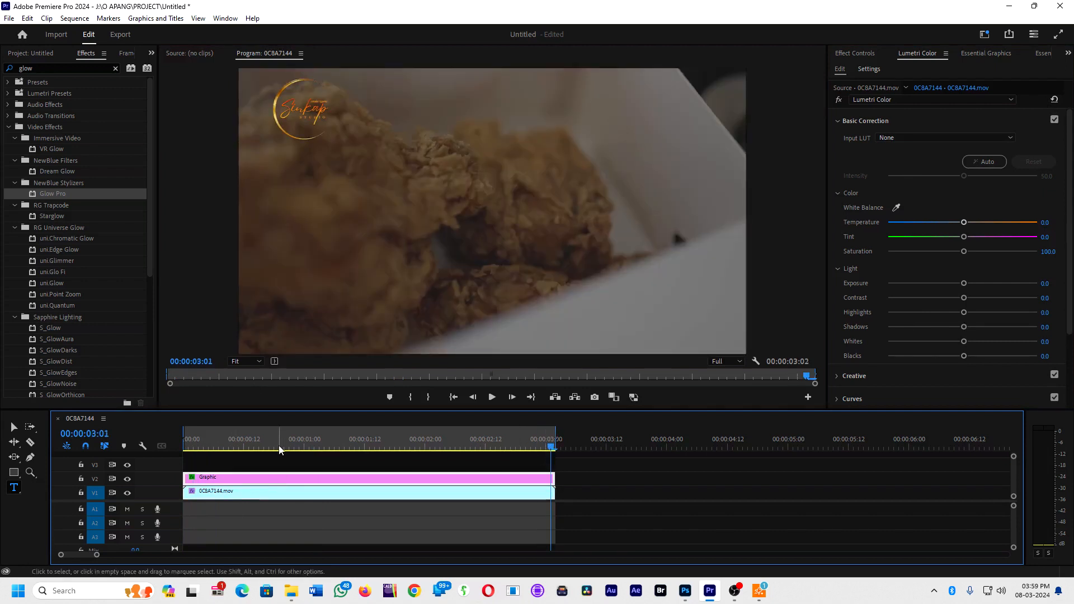
click(259, 446)
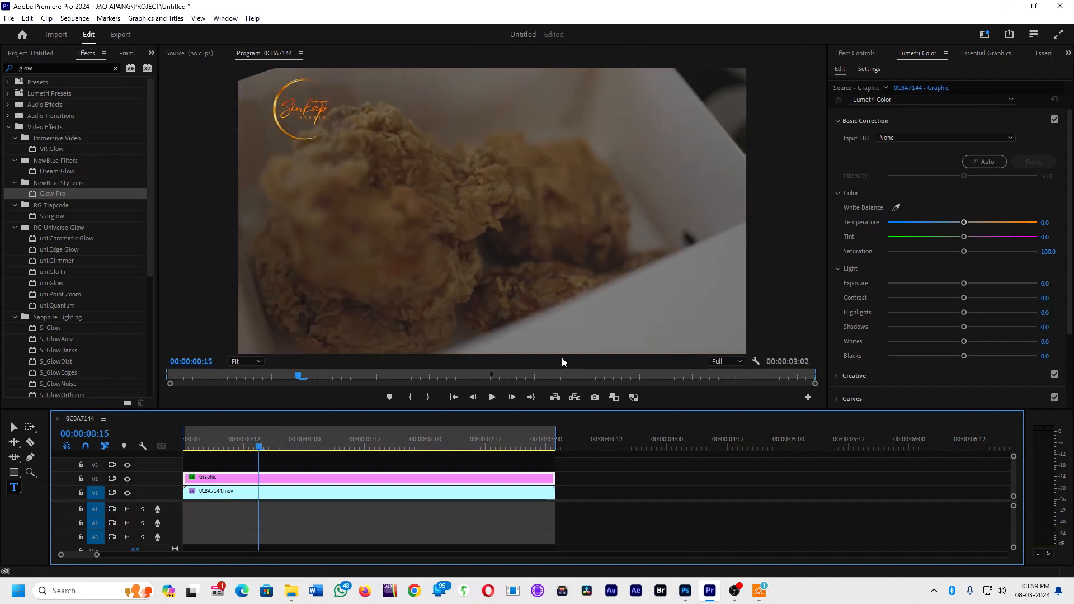